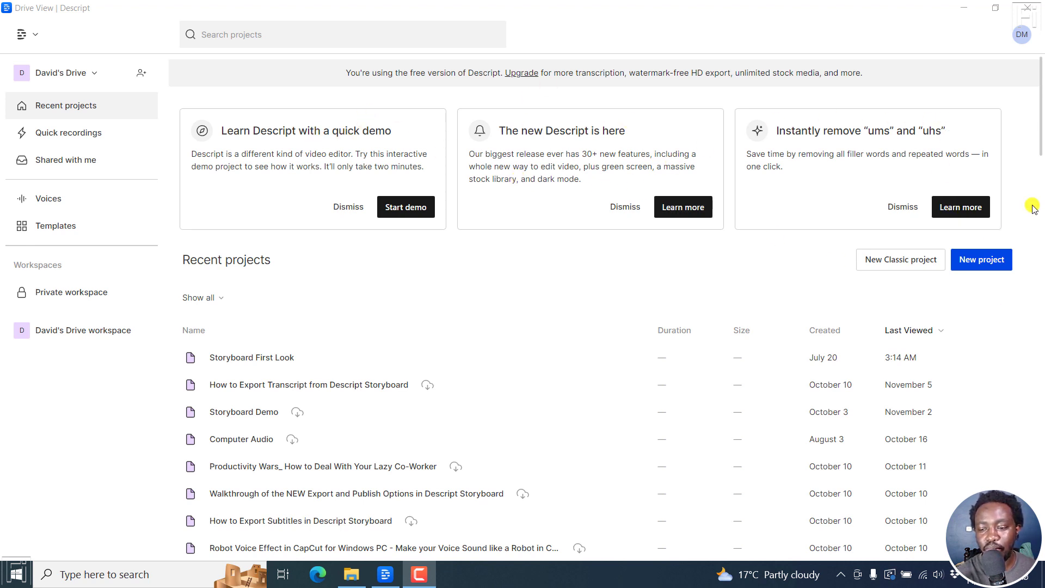
- Create a new project named 'Descript Storyboard First Look' as an empty composition
{"action": "left_click", "coordinate": [991, 261]}
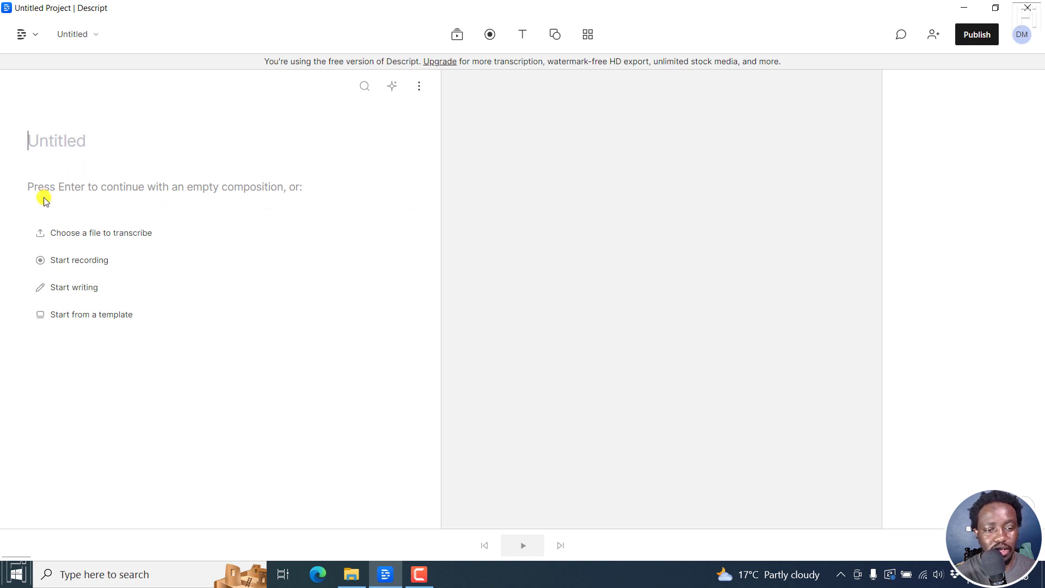
{"action": "left_click", "coordinate": [51, 141]}
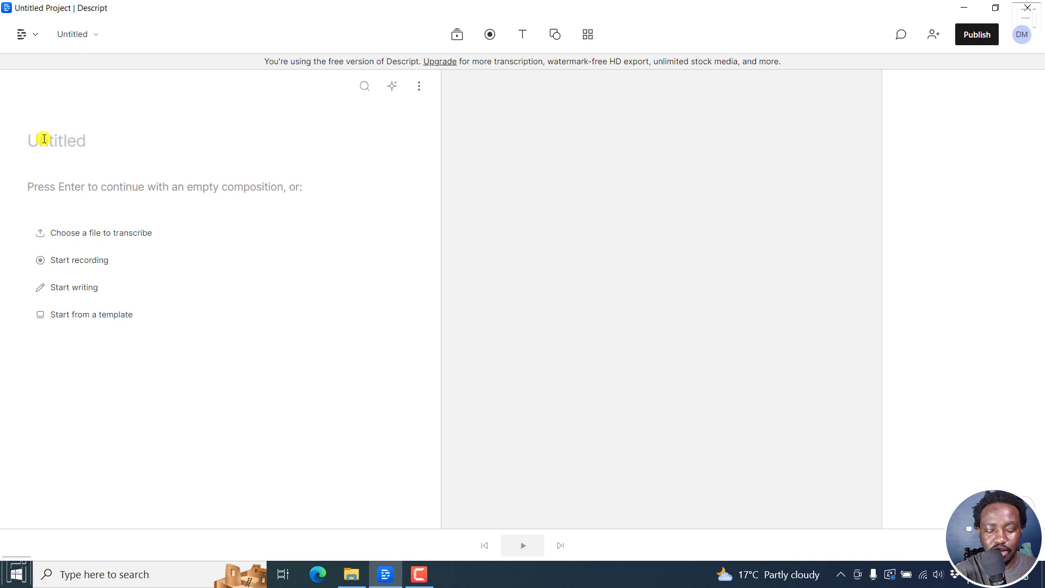
{"action": "type", "text": "Descript Sto"}
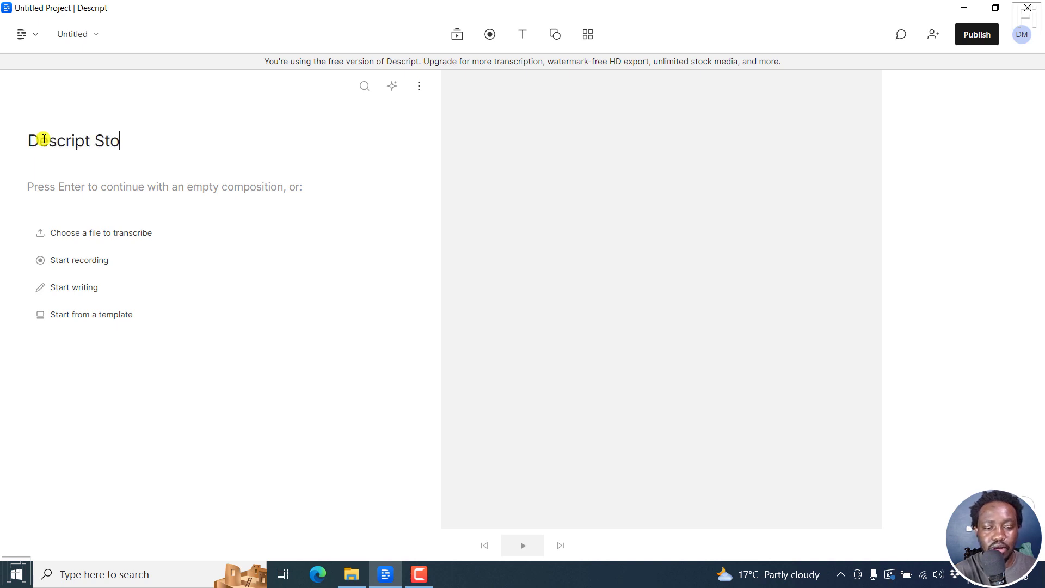
{"action": "type", "text": "ryboarrd"}
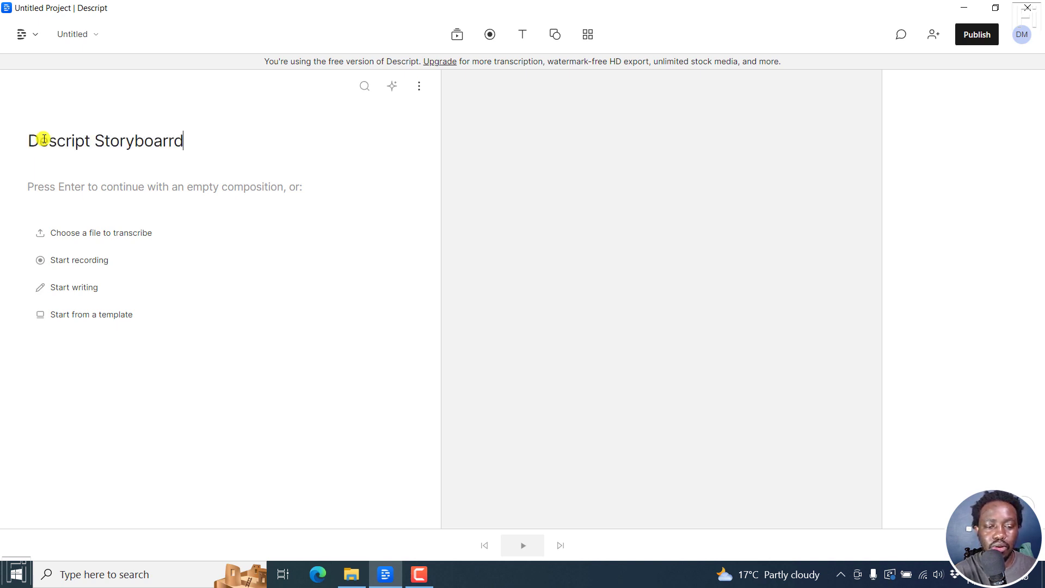
{"action": "key", "text": "BackSpace"}
{"action": "key", "text": "BackSpace"}
{"action": "type", "text": "d First Lo"}
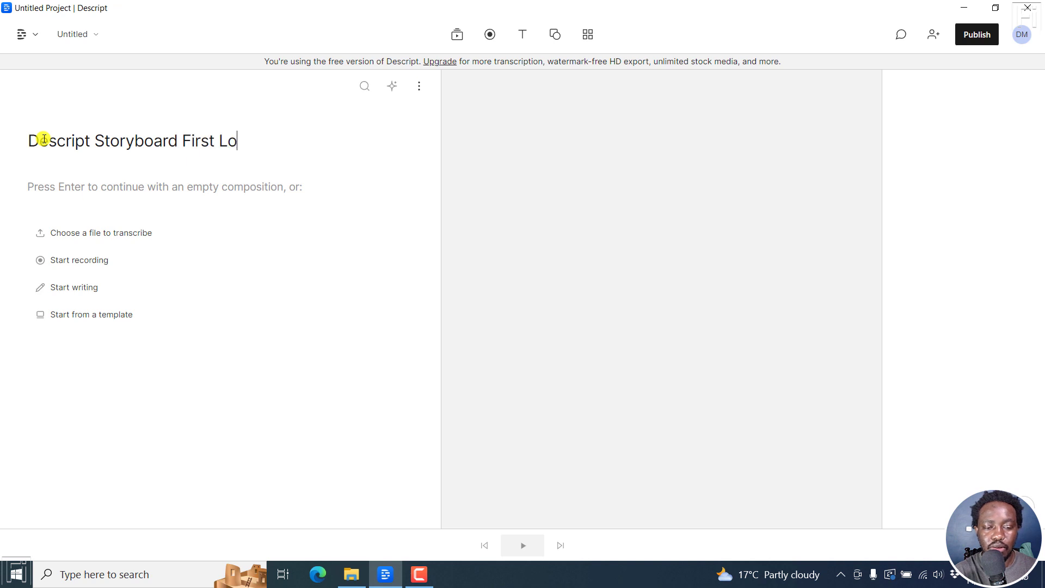
{"action": "type", "text": "ok"}
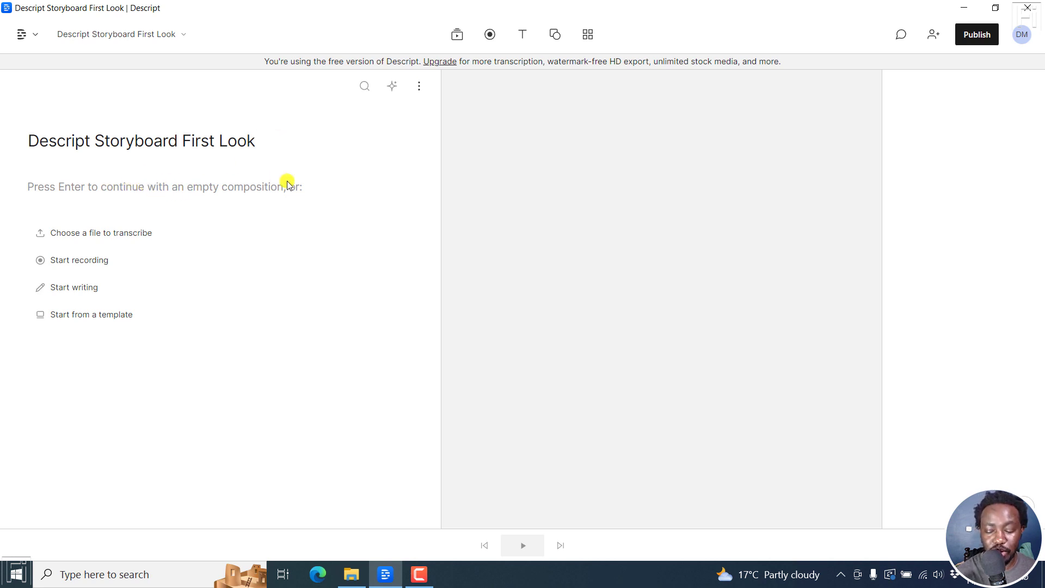
{"action": "key", "text": "Return"}
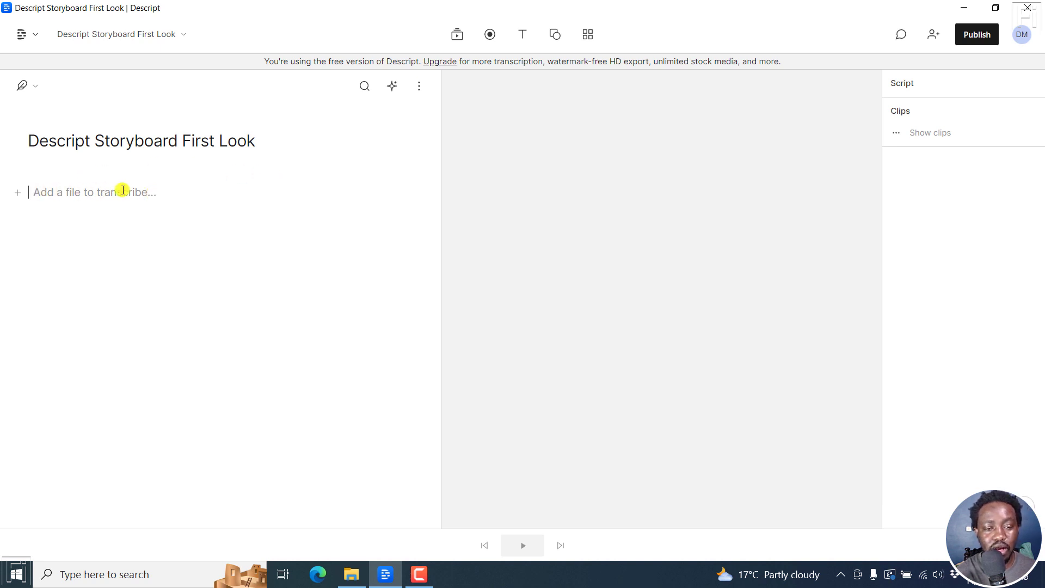
- Import the Rulers and Grids in Camtasia 2022 video and keep English as the transcription language
{"action": "left_click", "coordinate": [352, 580]}
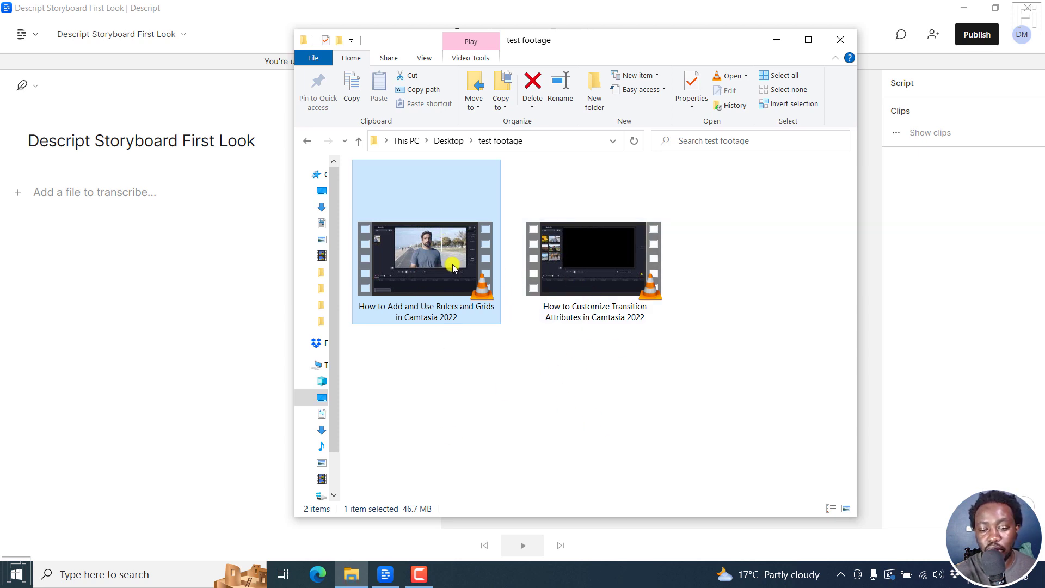
{"action": "left_click_drag", "start_coordinate": [438, 279], "coordinate": [37, 191]}
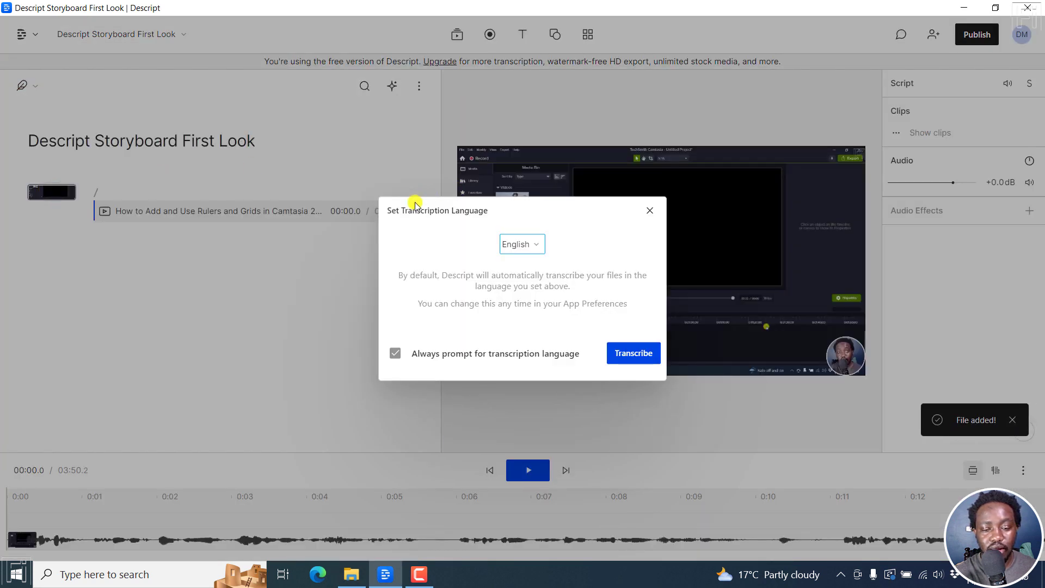
{"action": "left_click", "coordinate": [415, 206]}
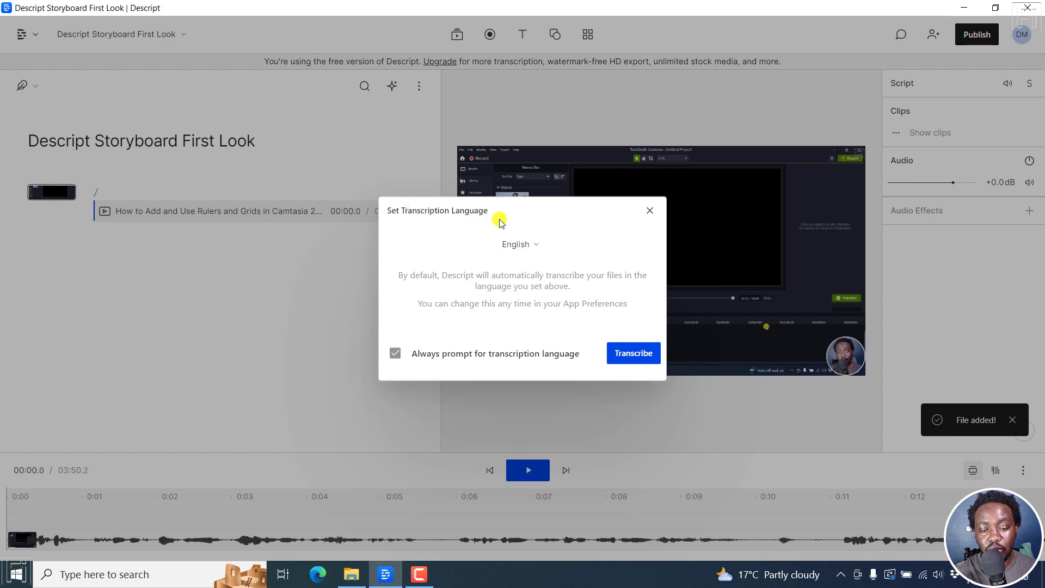
{"action": "left_click", "coordinate": [535, 242]}
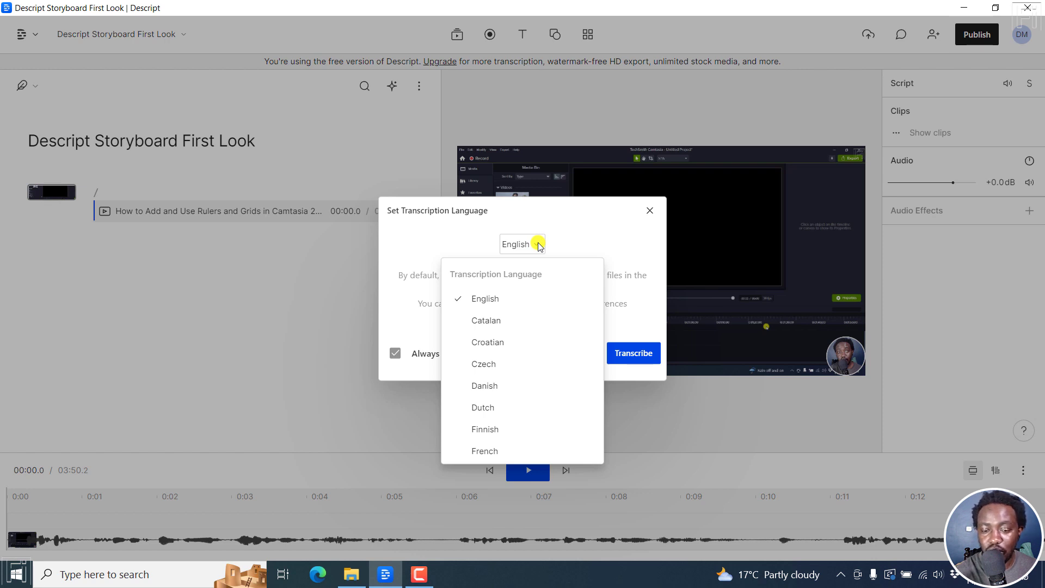
{"action": "left_click", "coordinate": [564, 229]}
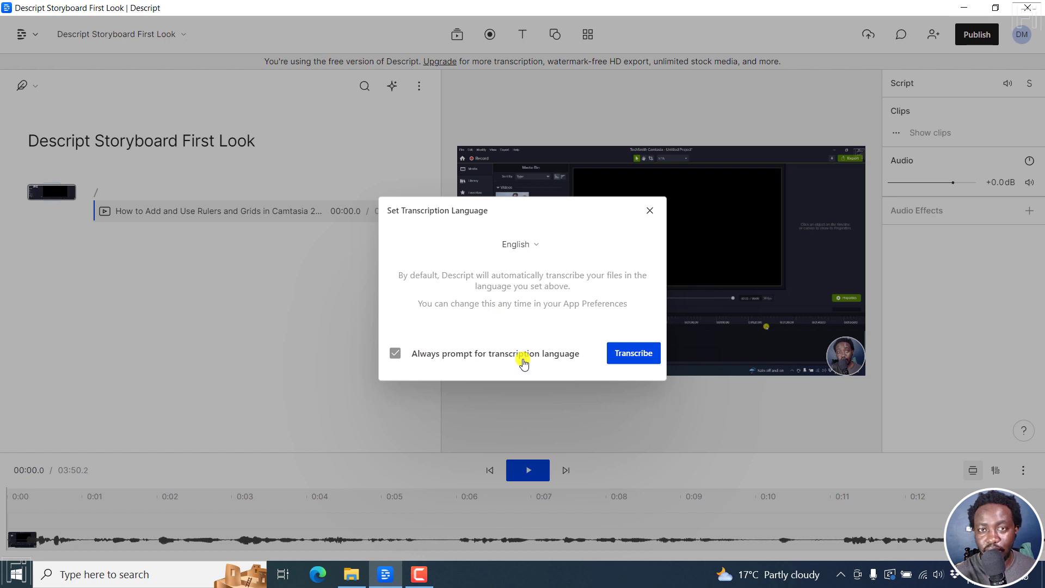
- Start transcribing in English with the single speaker given a name
{"action": "left_click", "coordinate": [637, 356]}
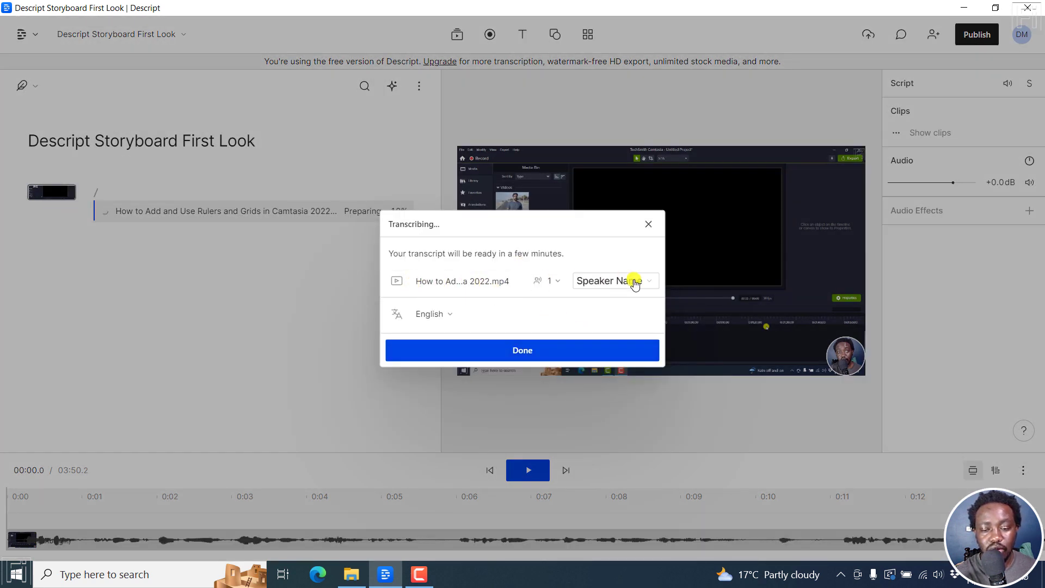
{"action": "left_click", "coordinate": [595, 282]}
{"action": "type", "text": "David"}
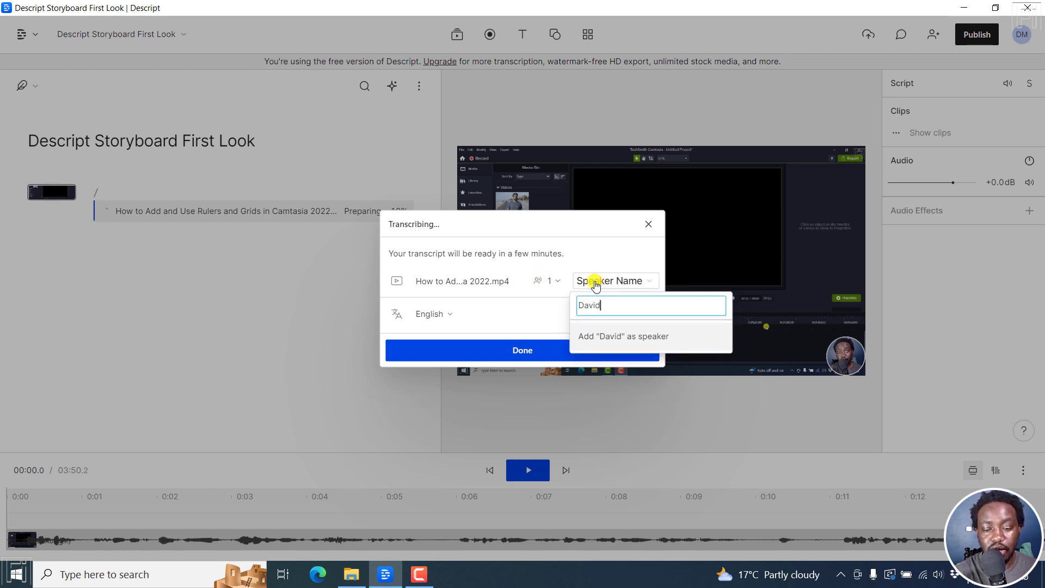
{"action": "left_click", "coordinate": [616, 335]}
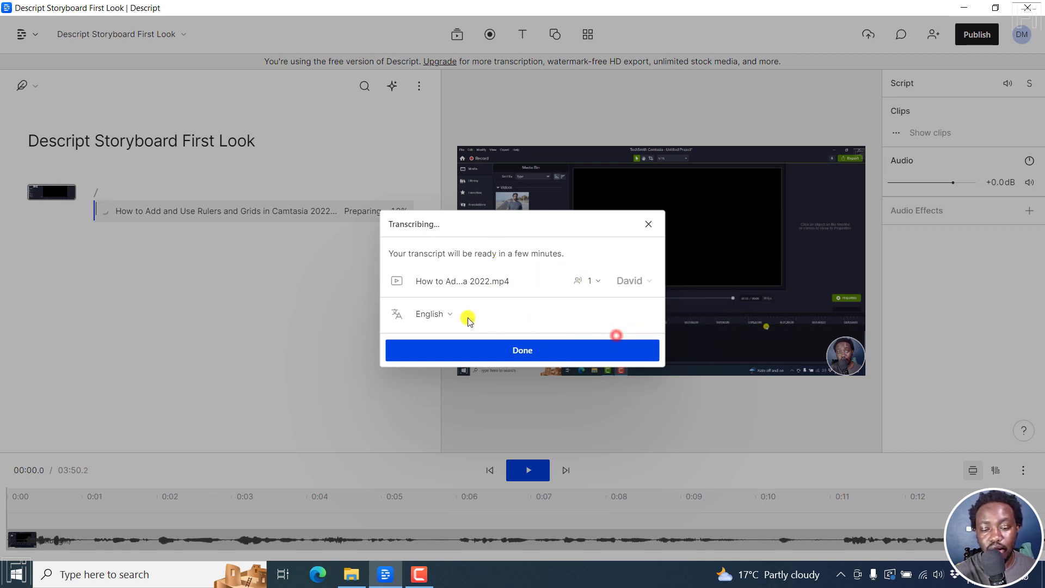
{"action": "left_click", "coordinate": [450, 313]}
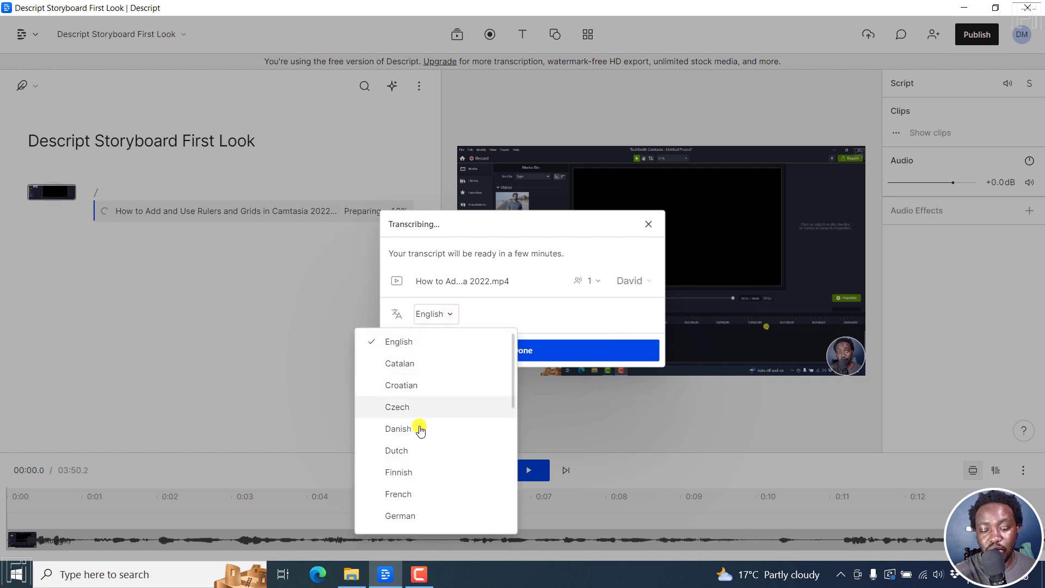
{"action": "left_click", "coordinate": [590, 307]}
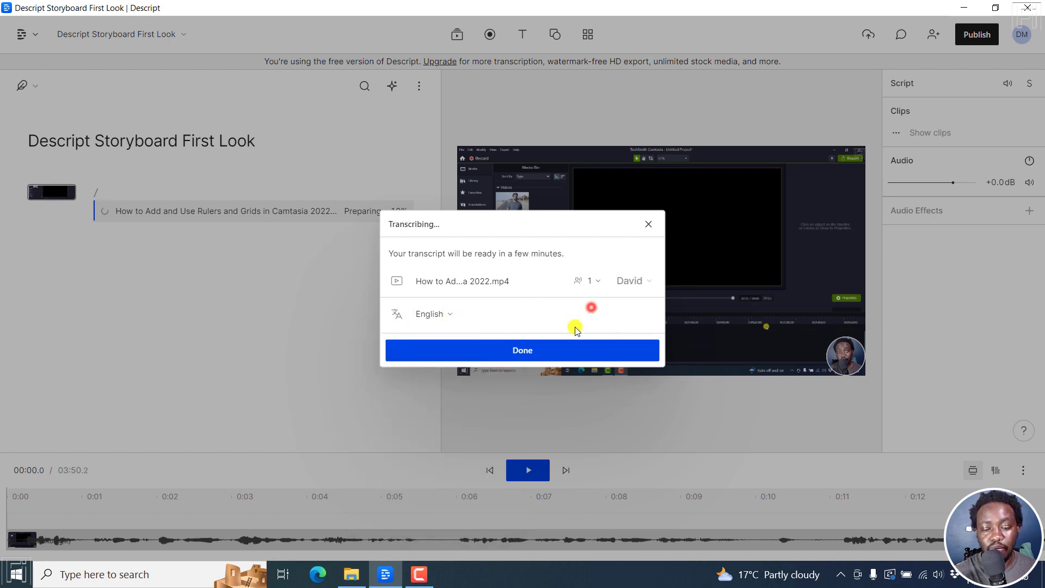
- Dismiss the transcription dialog and browse the media library's images, GIPHY GIFs and stickers
{"action": "left_click", "coordinate": [545, 350]}
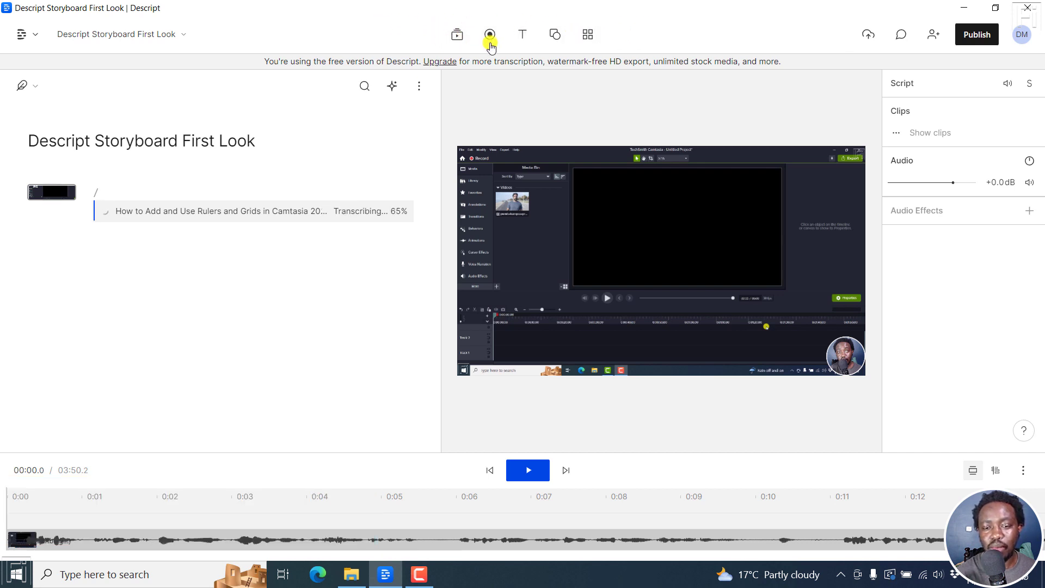
{"action": "left_click", "coordinate": [458, 36]}
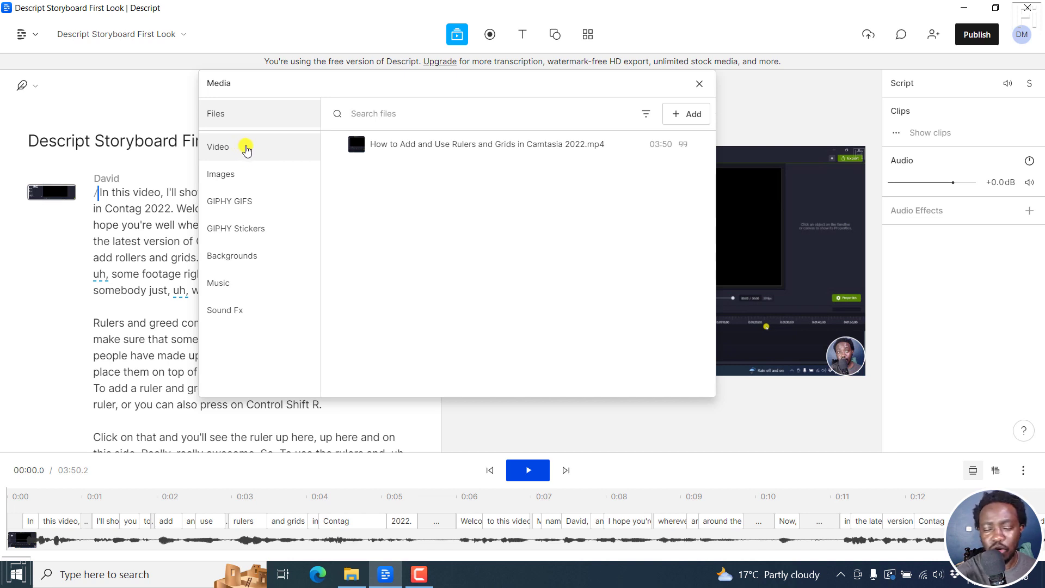
{"action": "left_click", "coordinate": [242, 174]}
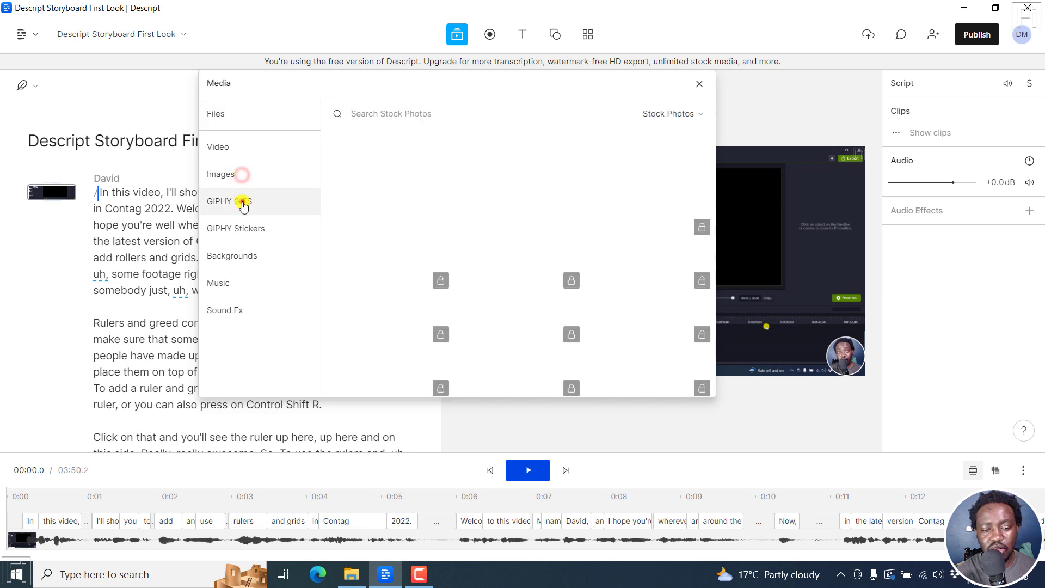
{"action": "left_click", "coordinate": [243, 203]}
{"action": "left_click", "coordinate": [245, 229]}
- Browse backgrounds, music and sound effects, return to Files, then bring up the Record options
{"action": "left_click", "coordinate": [249, 259]}
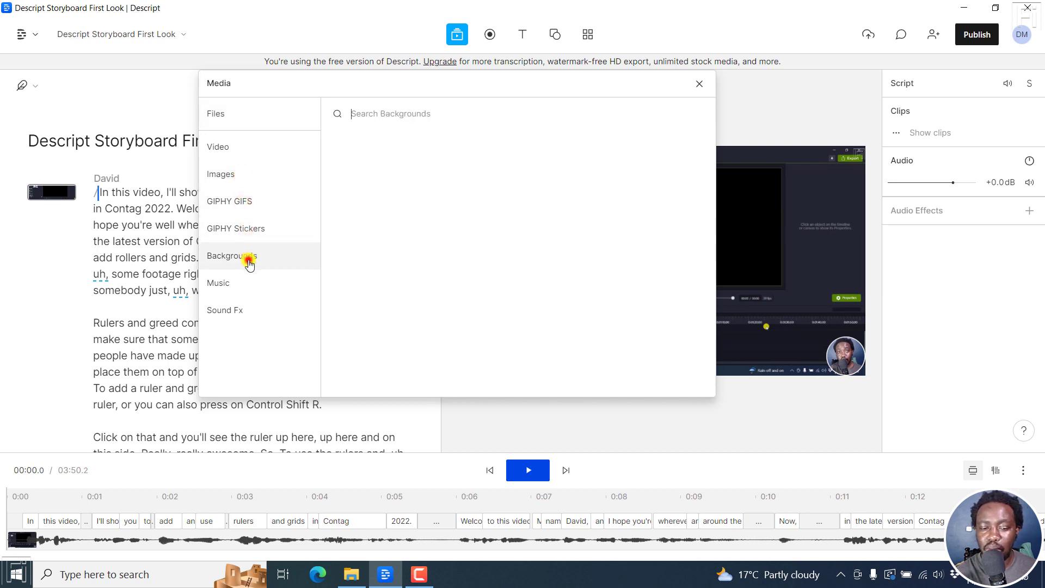
{"action": "left_click", "coordinate": [243, 284]}
{"action": "left_click", "coordinate": [246, 310]}
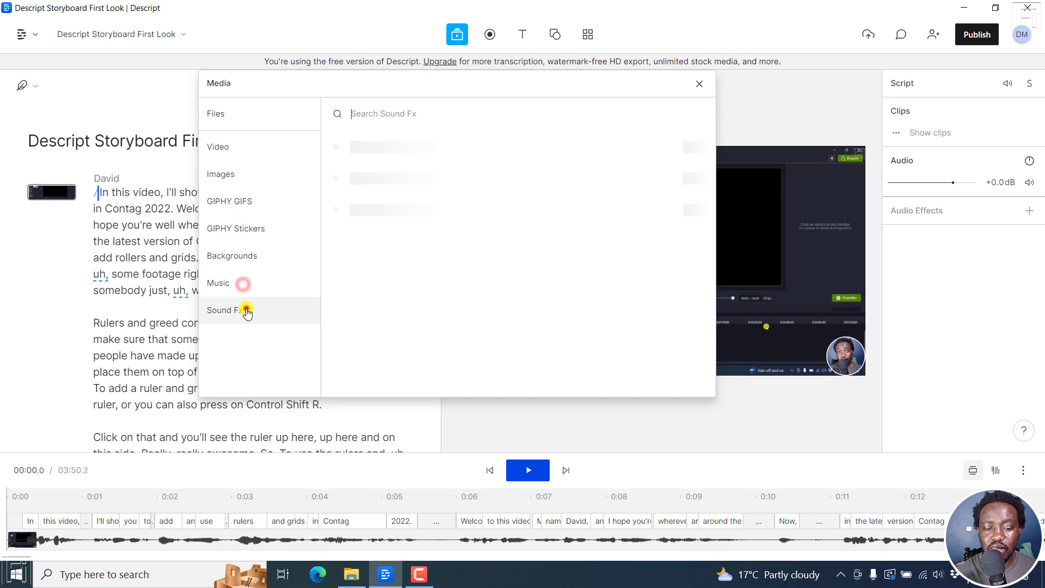
{"action": "left_click", "coordinate": [243, 121]}
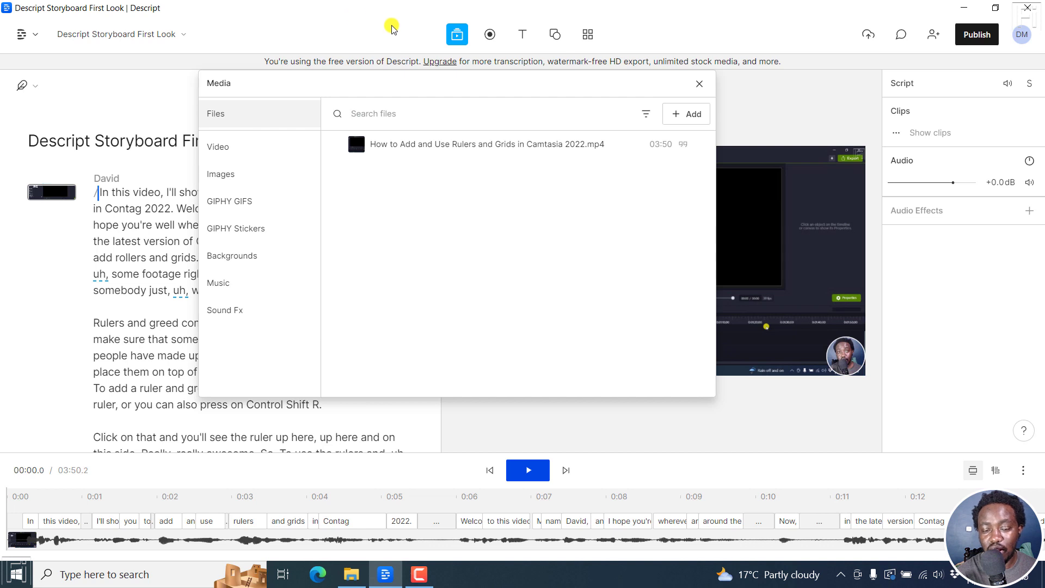
{"action": "left_click", "coordinate": [490, 34]}
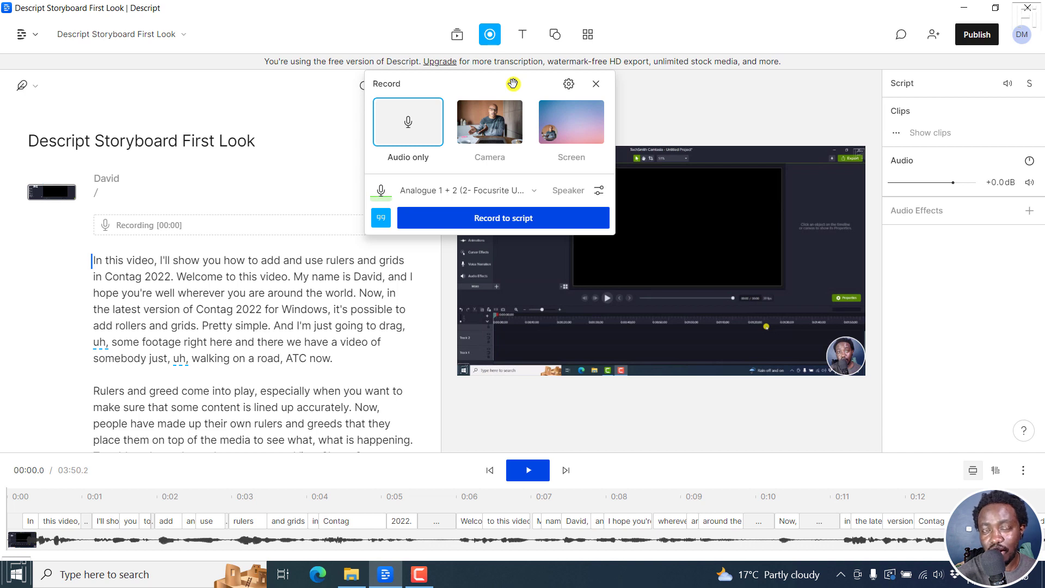
- Preview the Text, Shape and Templates choices, then close the Templates gallery
{"action": "left_click", "coordinate": [521, 36]}
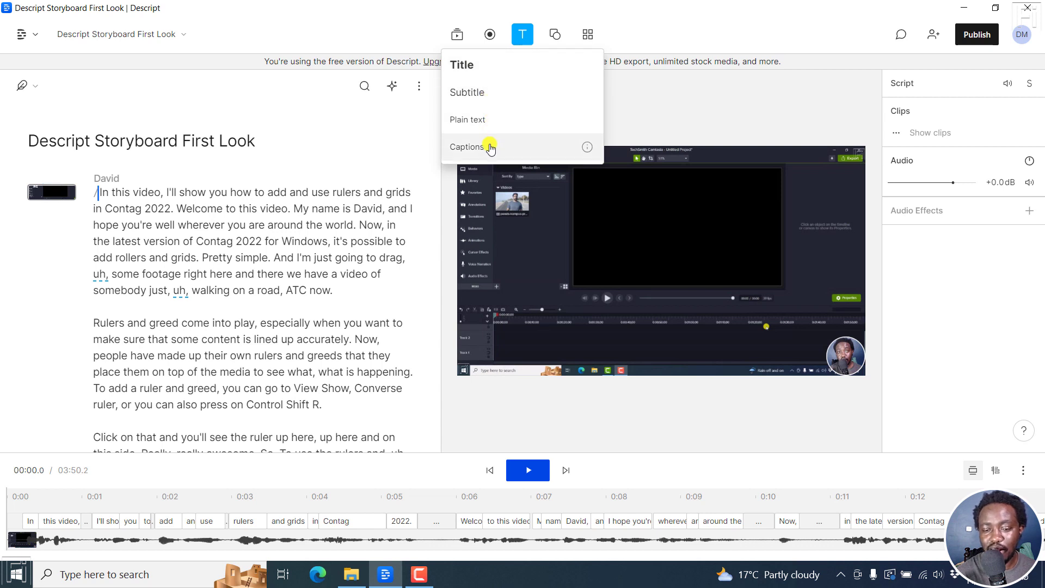
{"action": "left_click", "coordinate": [557, 34]}
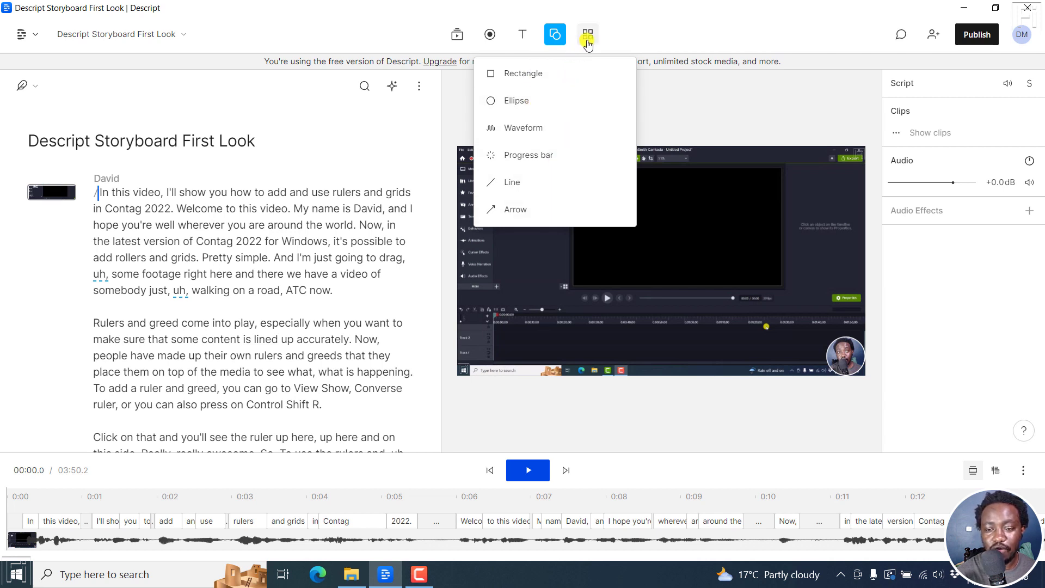
{"action": "left_click", "coordinate": [588, 38]}
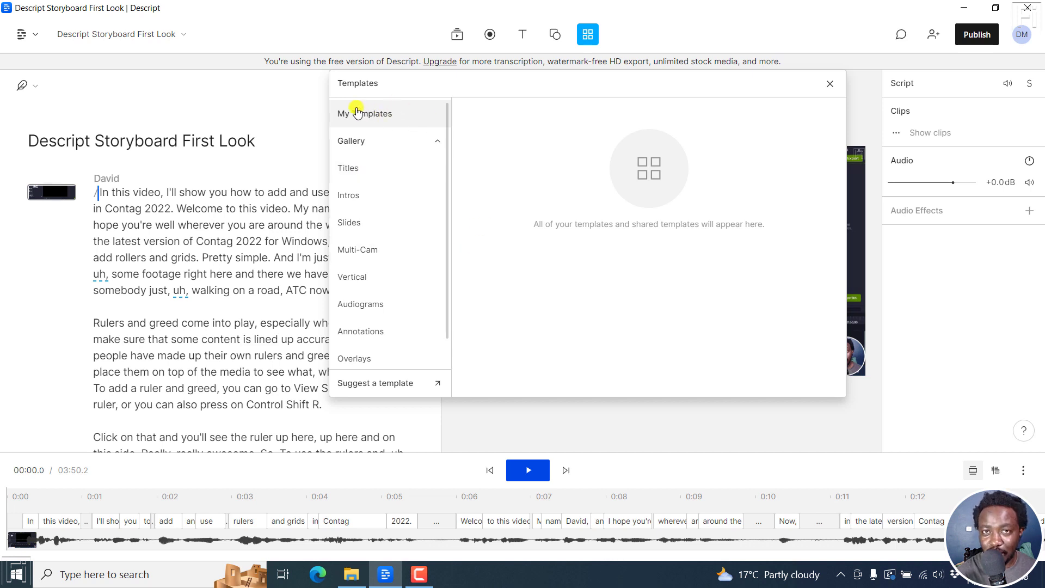
{"action": "left_click", "coordinate": [828, 85]}
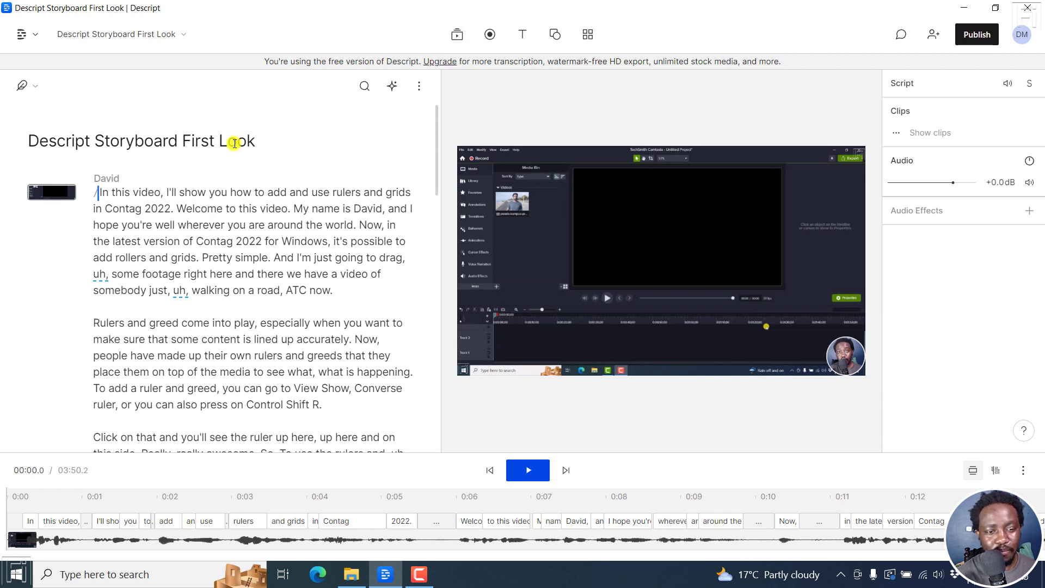
- Insert scene breaks before the Rulers, Click and Let's say paragraphs
{"action": "left_click", "coordinate": [133, 191]}
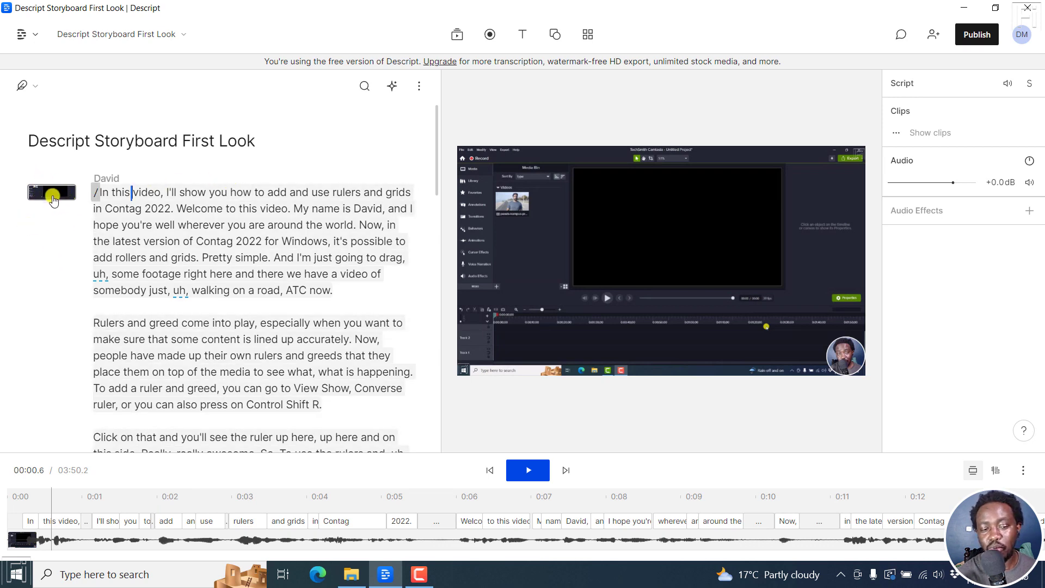
{"action": "left_click", "coordinate": [99, 195]}
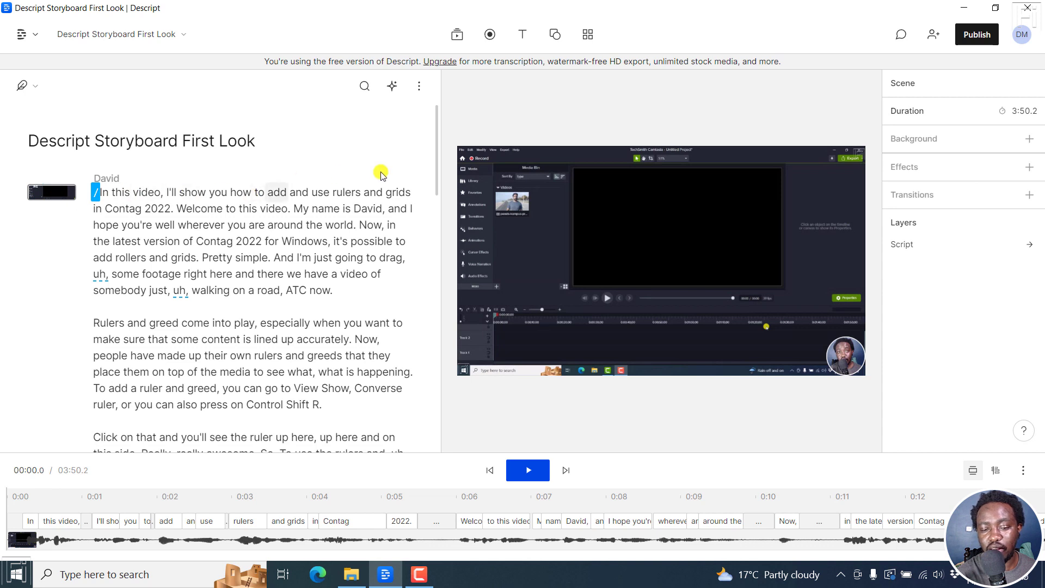
{"action": "left_click", "coordinate": [93, 322]}
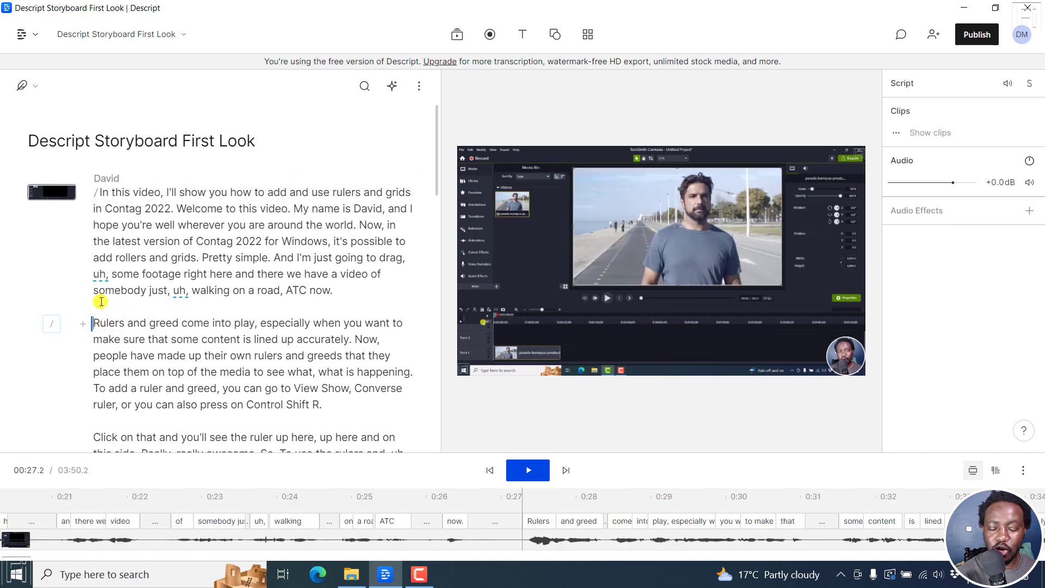
{"action": "type", "text": "/"}
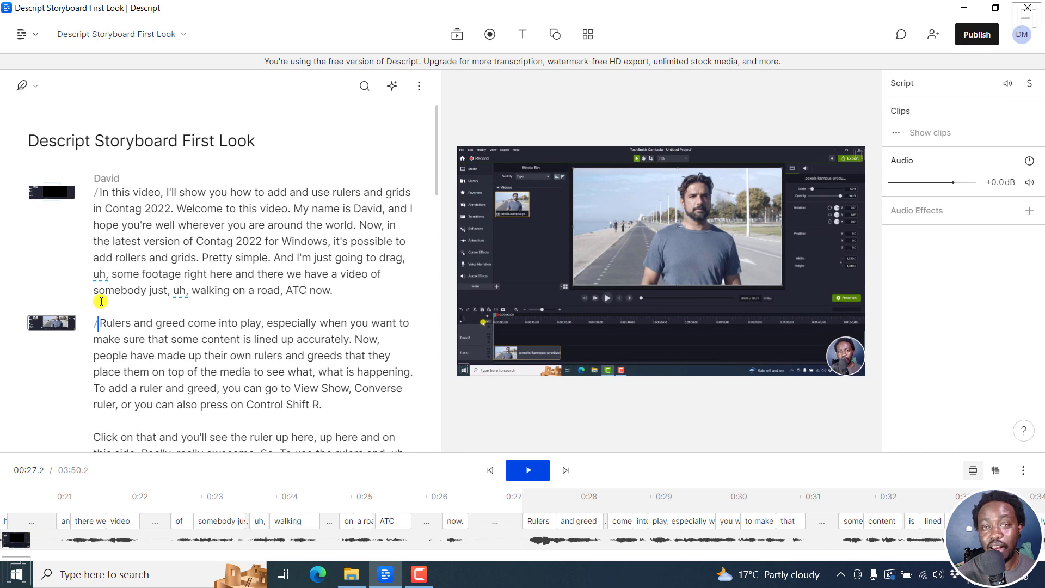
{"action": "left_click_drag", "start_coordinate": [435, 162], "coordinate": [443, 219]}
{"action": "left_click", "coordinate": [96, 240]}
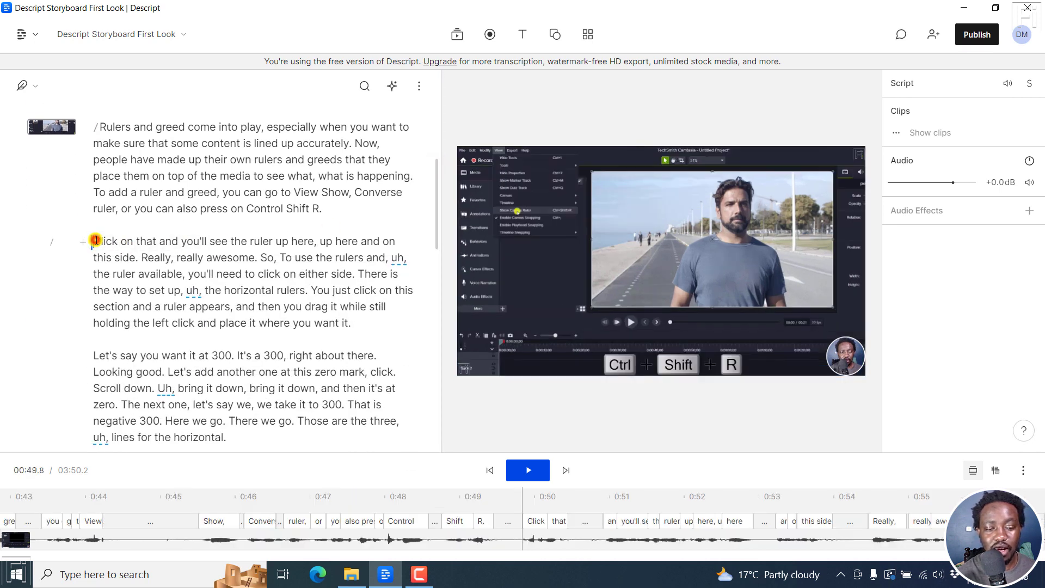
{"action": "type", "text": "/"}
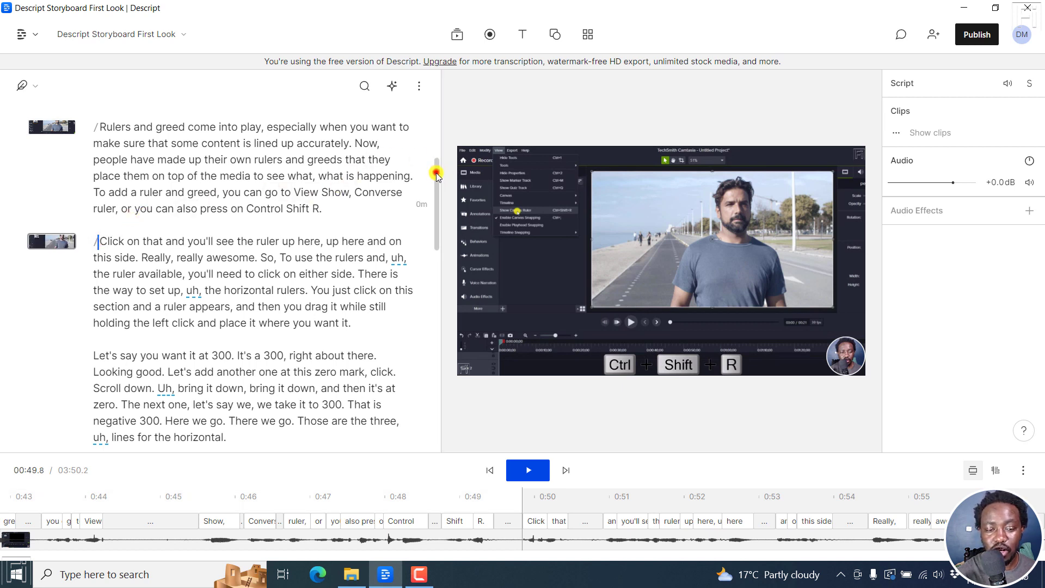
{"action": "mouse_move", "coordinate": [436, 172]}
{"action": "left_mouse_down"}
{"action": "mouse_move", "coordinate": [437, 200]}
{"action": "mouse_move", "coordinate": [408, 217]}
{"action": "left_mouse_up"}
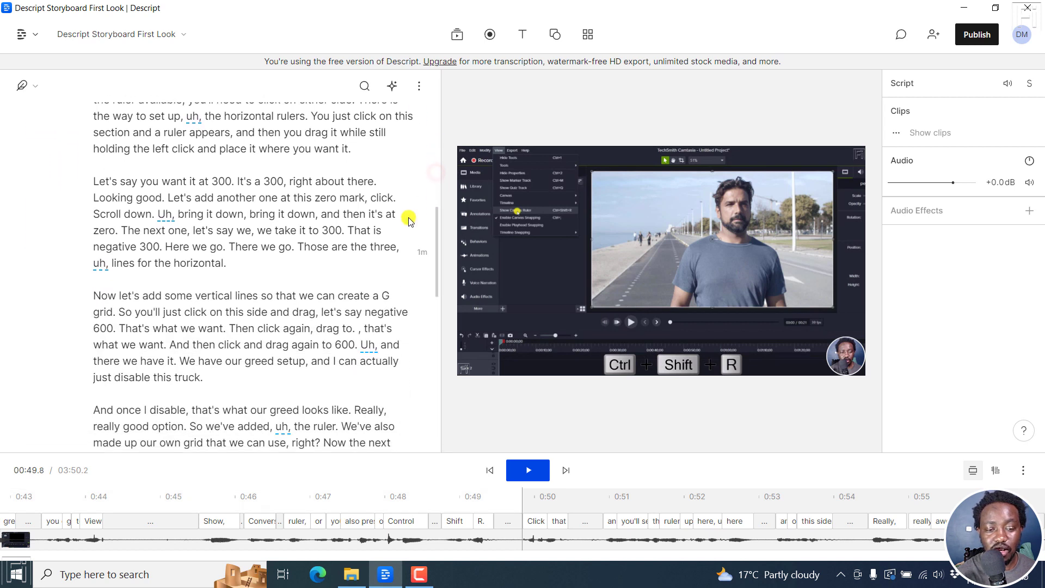
{"action": "left_click", "coordinate": [95, 180]}
{"action": "type", "text": "/"}
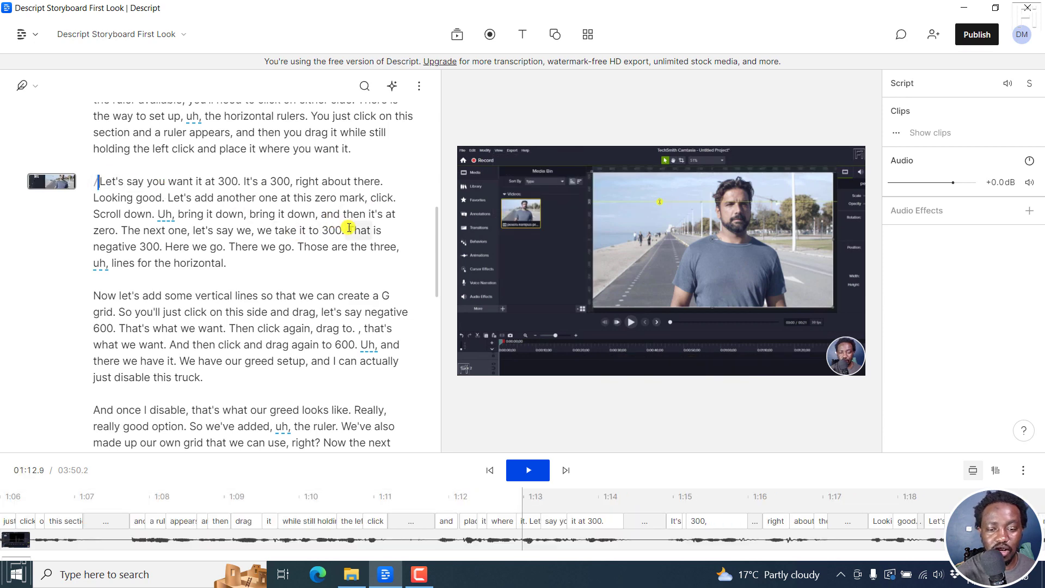
{"action": "mouse_move", "coordinate": [436, 233]}
{"action": "left_mouse_down"}
{"action": "mouse_move", "coordinate": [440, 317]}
{"action": "mouse_move", "coordinate": [436, 249]}
{"action": "left_mouse_up"}
- Add scene breaks at the Now, And once and second Let's say paragraphs
{"action": "left_click", "coordinate": [96, 226]}
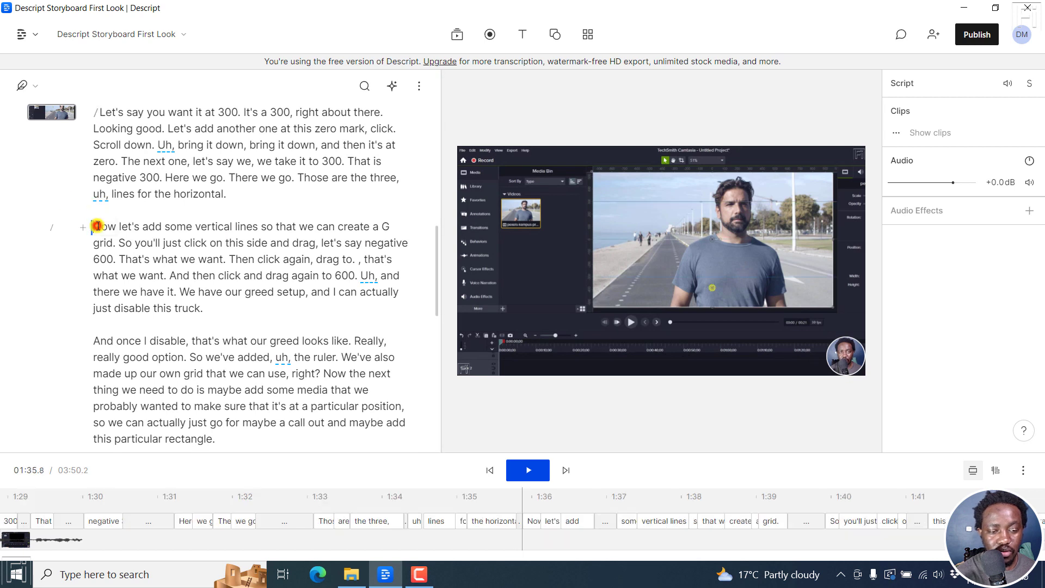
{"action": "type", "text": "/"}
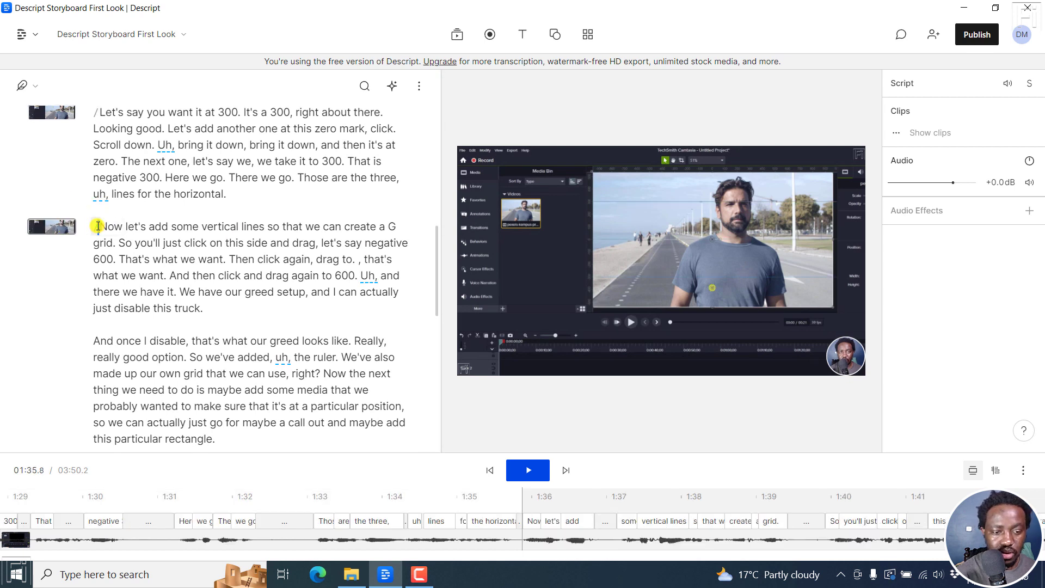
{"action": "left_click", "coordinate": [94, 341]}
{"action": "type", "text": "/"}
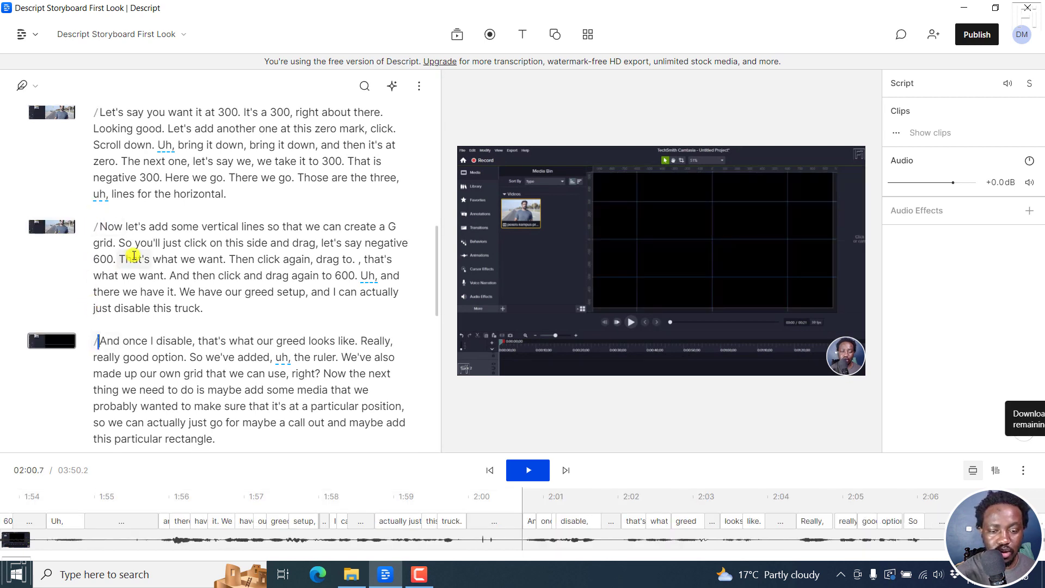
{"action": "left_click_drag", "start_coordinate": [435, 242], "coordinate": [325, 292]}
{"action": "left_click", "coordinate": [94, 246]}
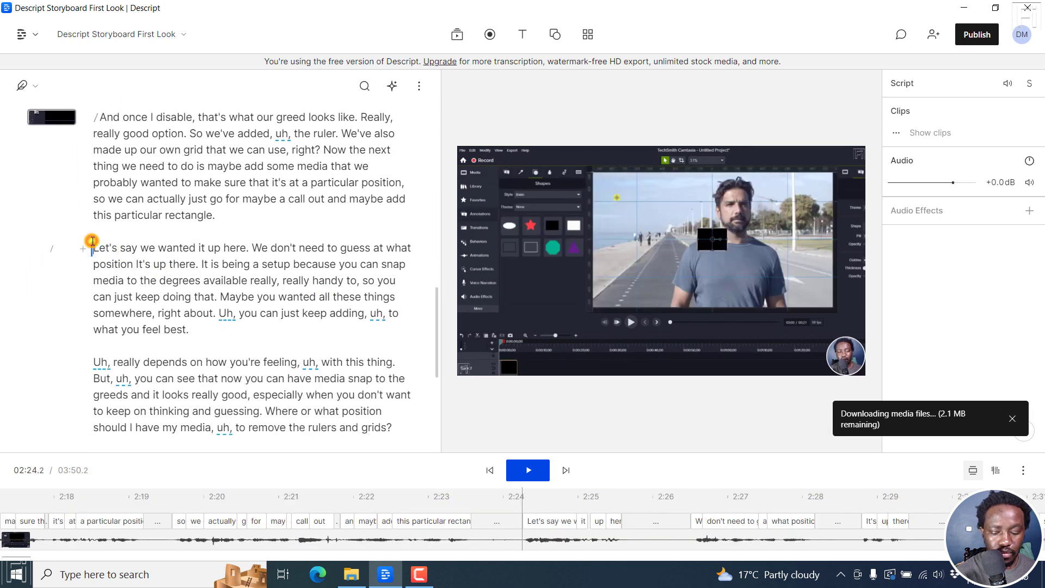
{"action": "type", "text": "/"}
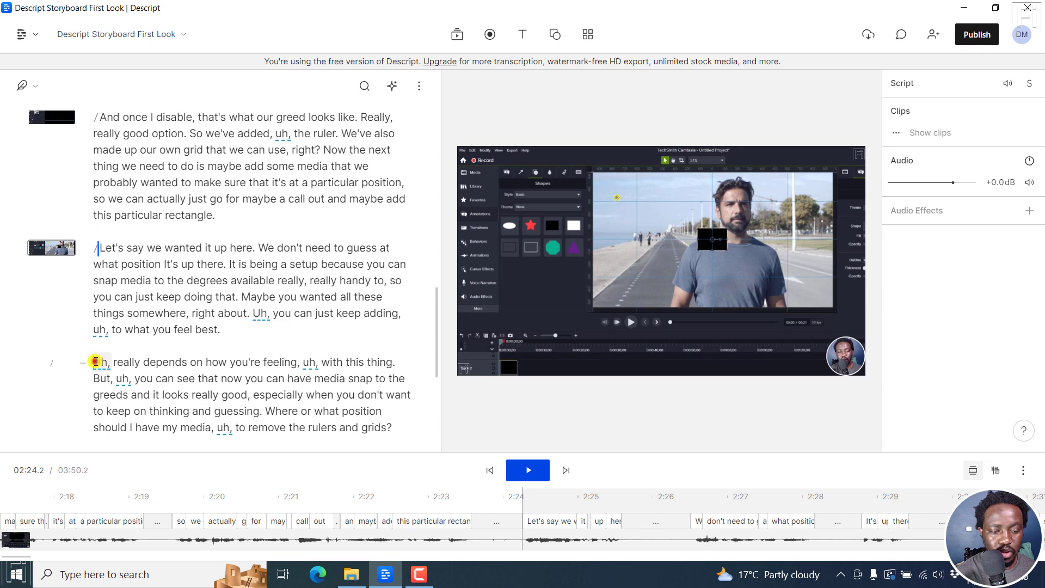
- Add scene breaks at the Uh, really, Pretty simple and To remove paragraphs
{"action": "left_click", "coordinate": [95, 361]}
{"action": "type", "text": "/"}
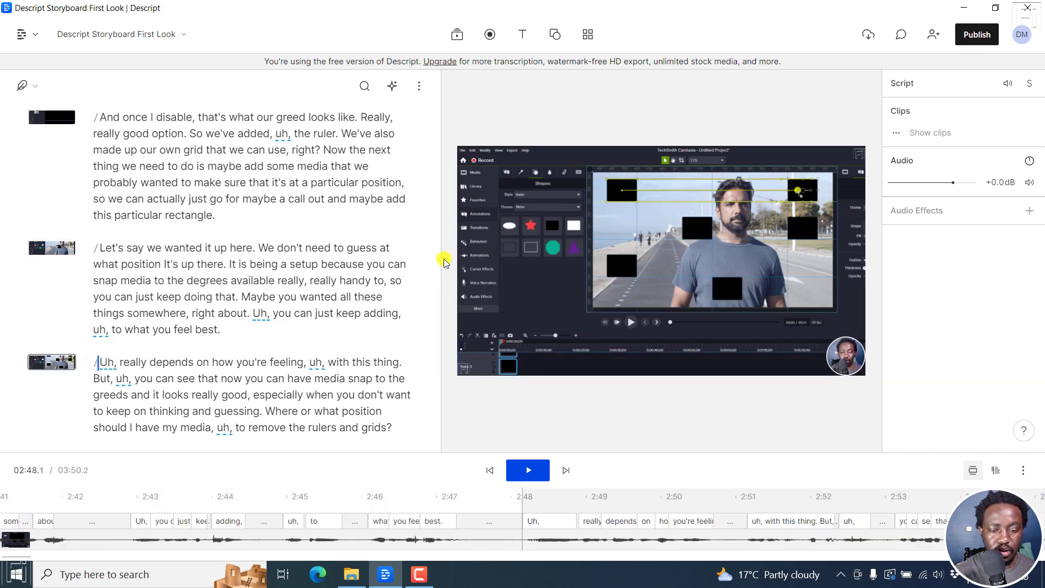
{"action": "left_click_drag", "start_coordinate": [436, 302], "coordinate": [434, 376]}
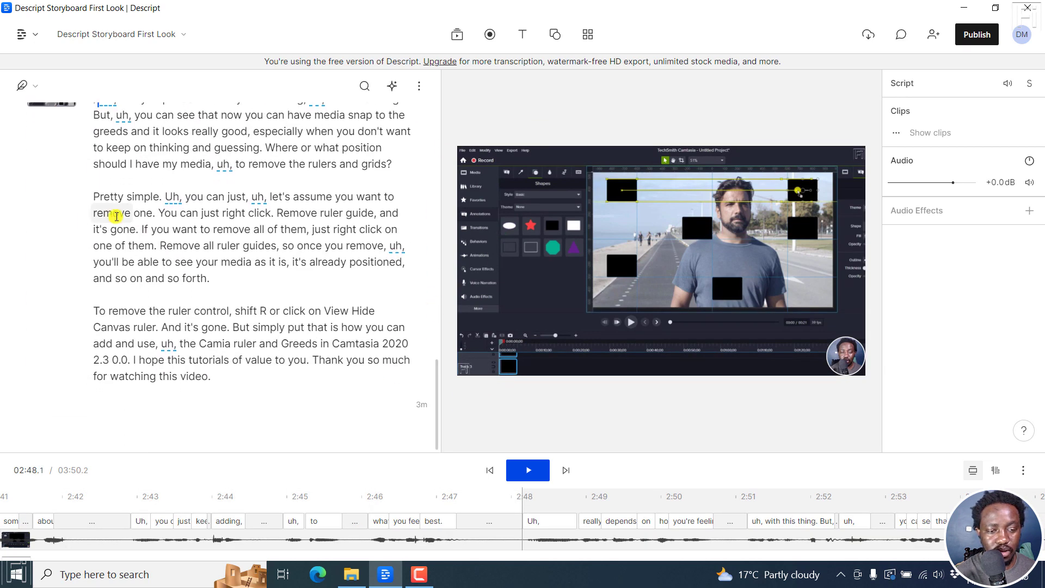
{"action": "left_click", "coordinate": [95, 197]}
{"action": "type", "text": "/"}
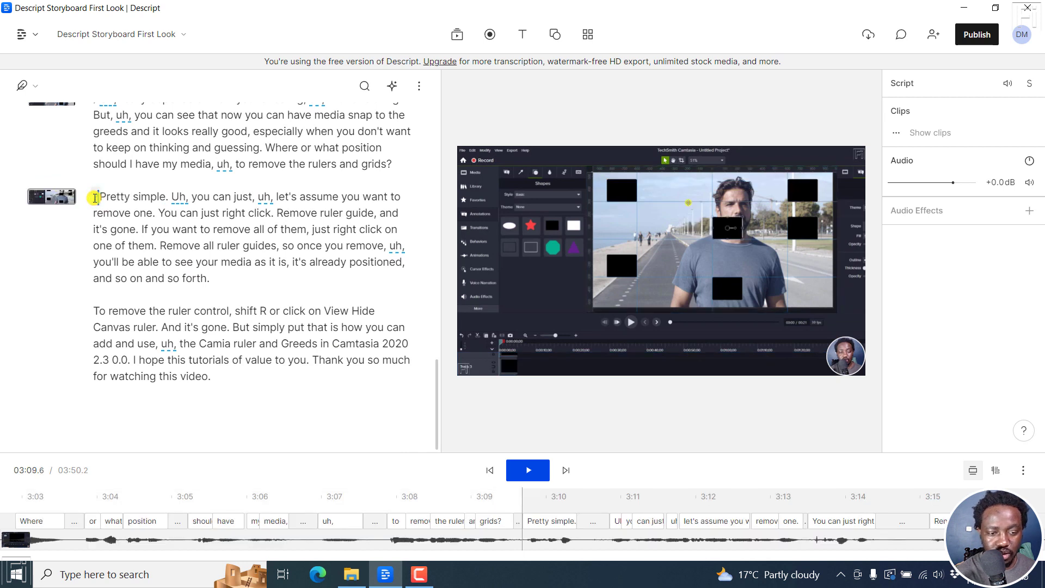
{"action": "left_click", "coordinate": [91, 308]}
{"action": "type", "text": "/"}
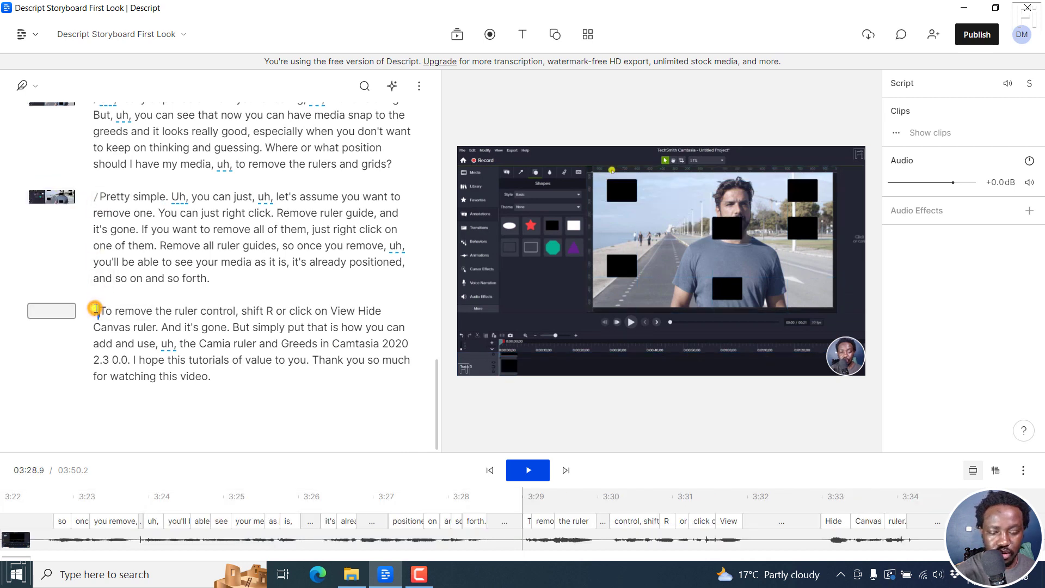
{"action": "left_click_drag", "start_coordinate": [436, 390], "coordinate": [443, 109]}
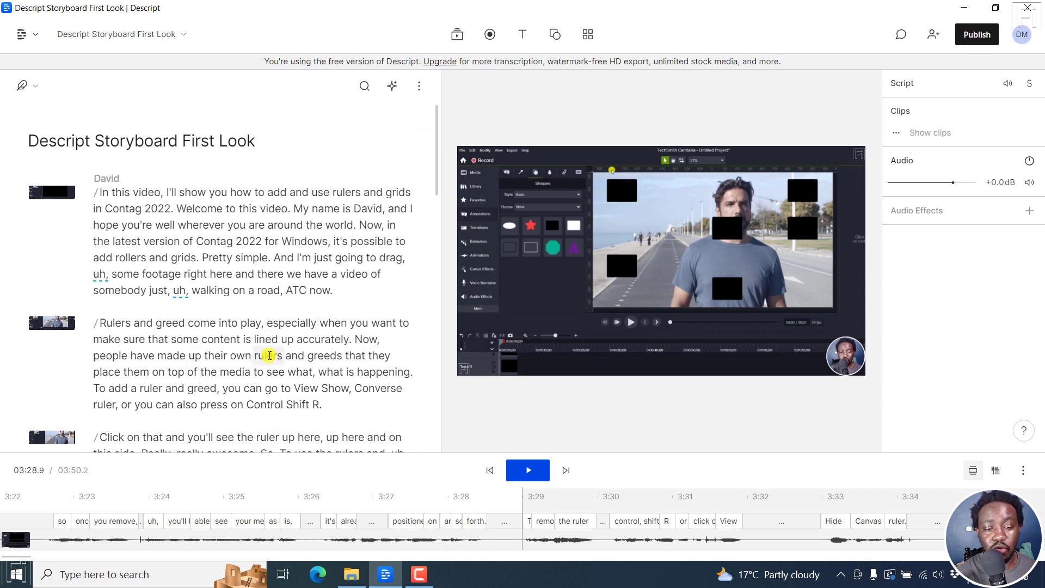
- Select the scene starting 'Rulers and greed' and bring up the Templates gallery
{"action": "left_click", "coordinate": [359, 225]}
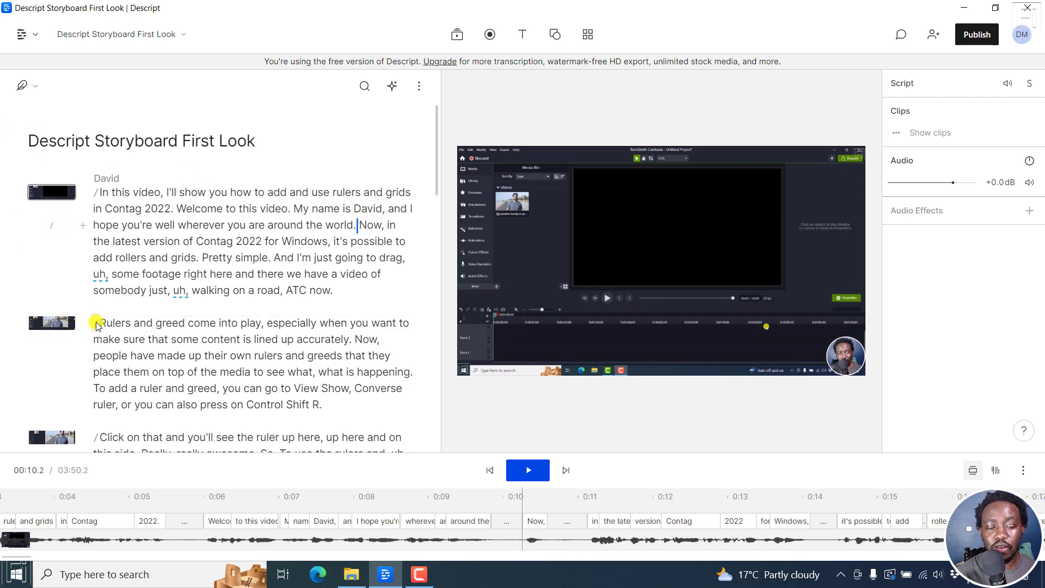
{"action": "left_click_drag", "start_coordinate": [103, 323], "coordinate": [351, 417]}
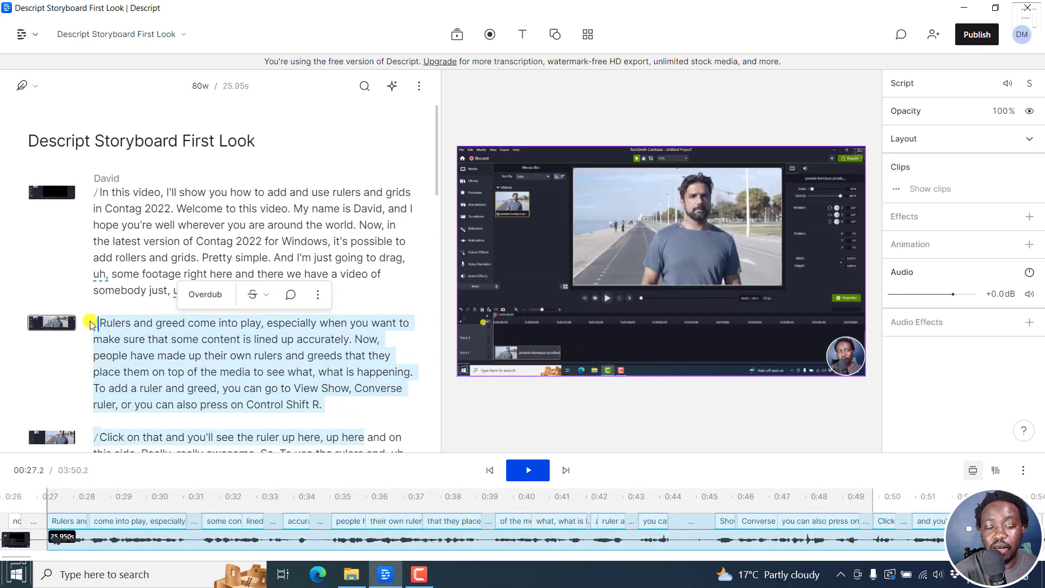
{"action": "left_click", "coordinate": [95, 323]}
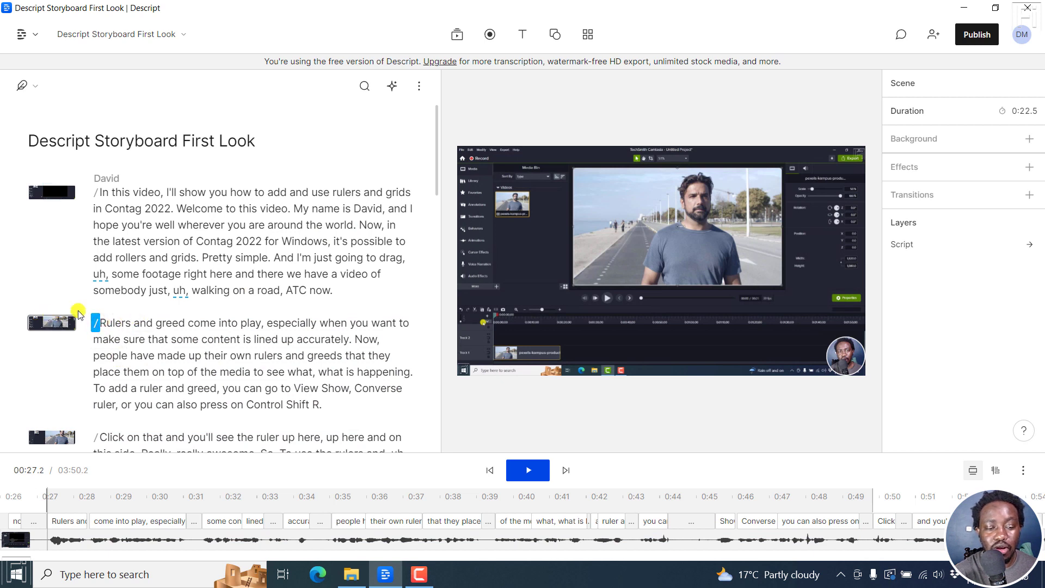
{"action": "left_click", "coordinate": [586, 36]}
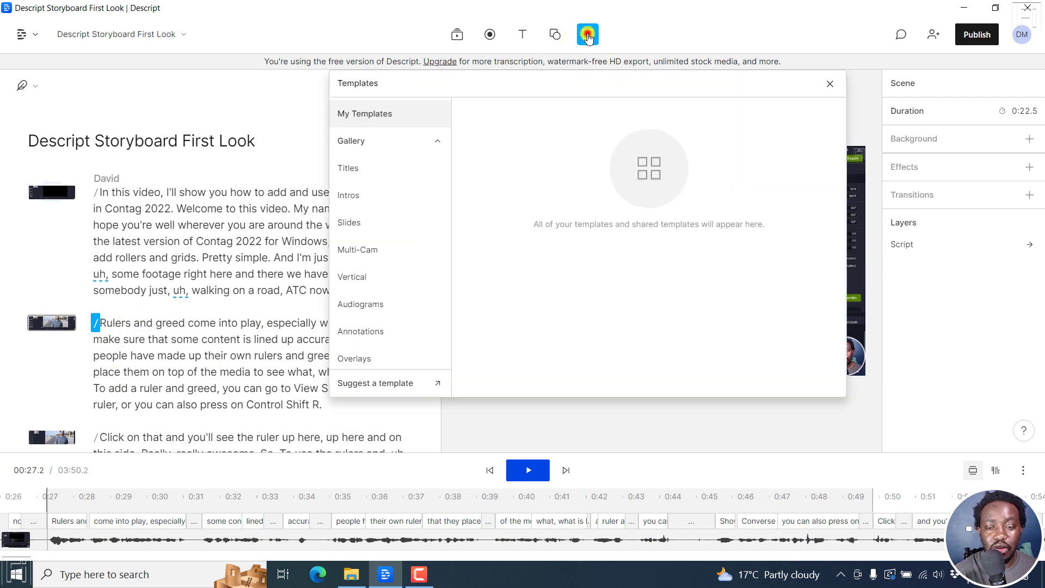
- Drop an Audiograms template onto the Rulers and greed scene and match it to landscape
{"action": "left_click", "coordinate": [375, 304]}
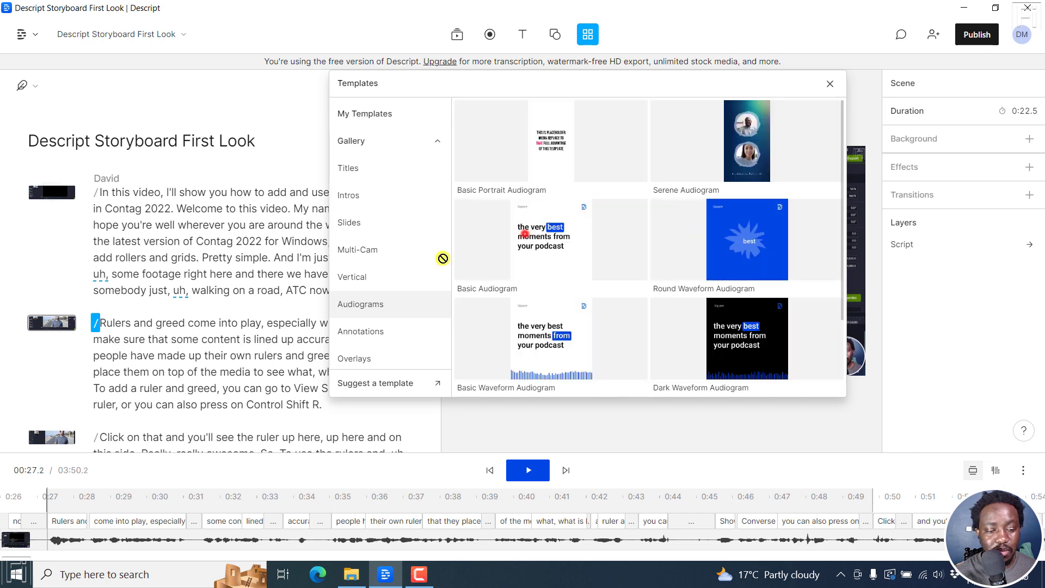
{"action": "key", "text": "Escape"}
{"action": "left_click_drag", "start_coordinate": [384, 275], "coordinate": [56, 321]}
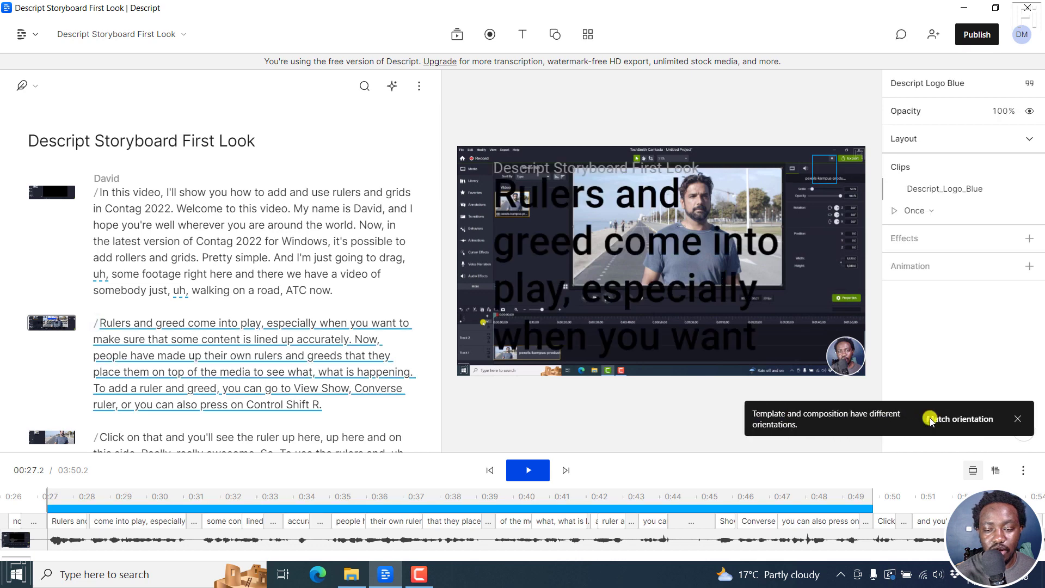
{"action": "left_click", "coordinate": [702, 317]}
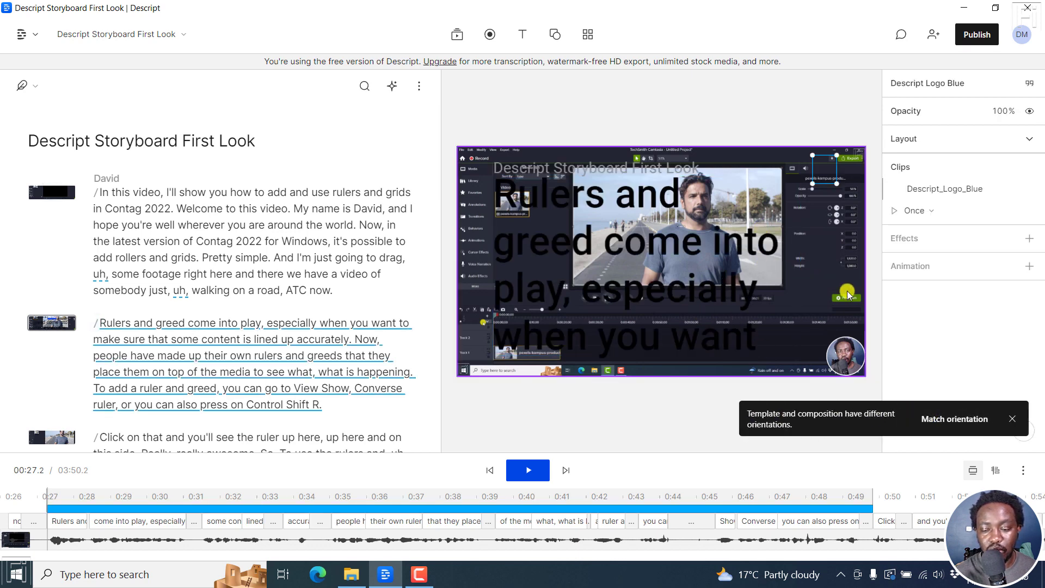
{"action": "left_click", "coordinate": [954, 422]}
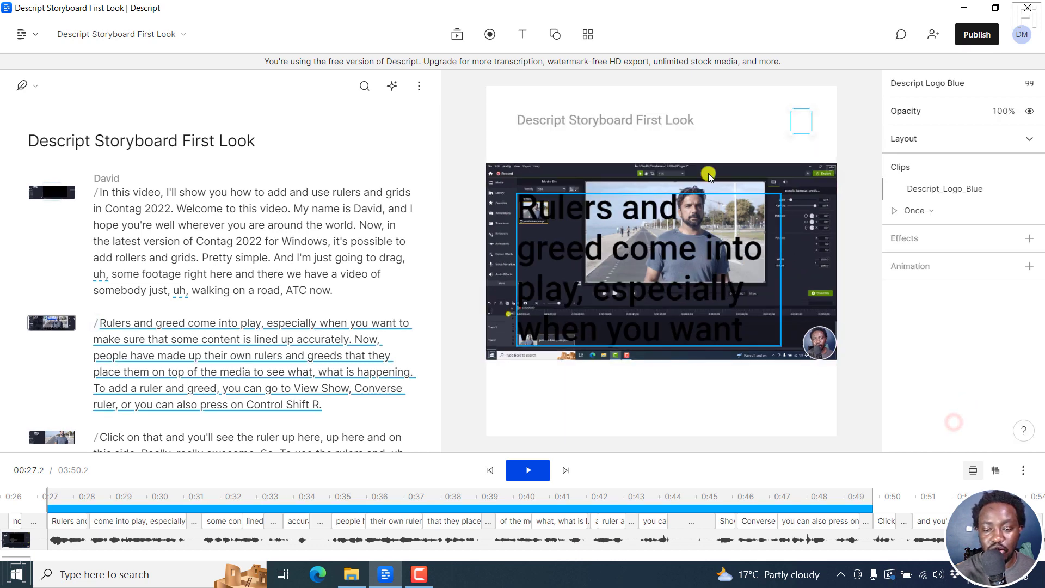
- Recolour the large caption text red (#df3c3c)
{"action": "left_click", "coordinate": [606, 223]}
{"action": "left_click", "coordinate": [563, 249]}
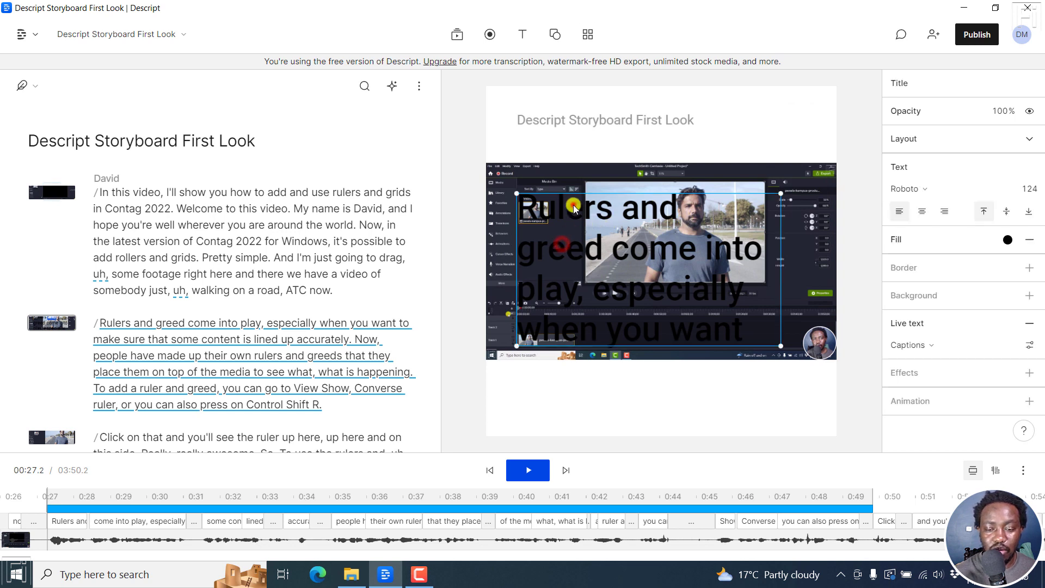
{"action": "left_click", "coordinate": [1007, 239]}
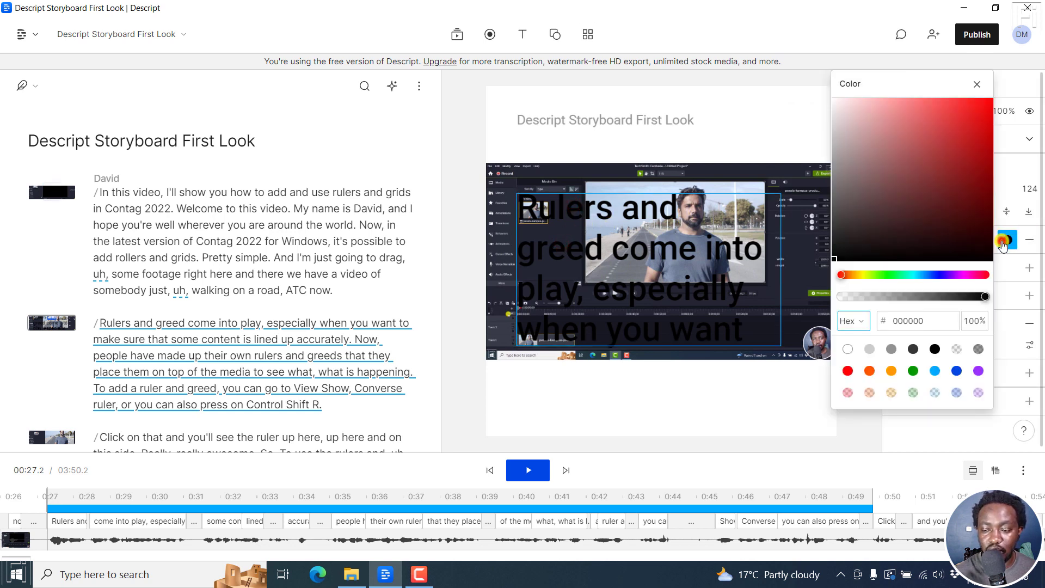
{"action": "left_click", "coordinate": [951, 118]}
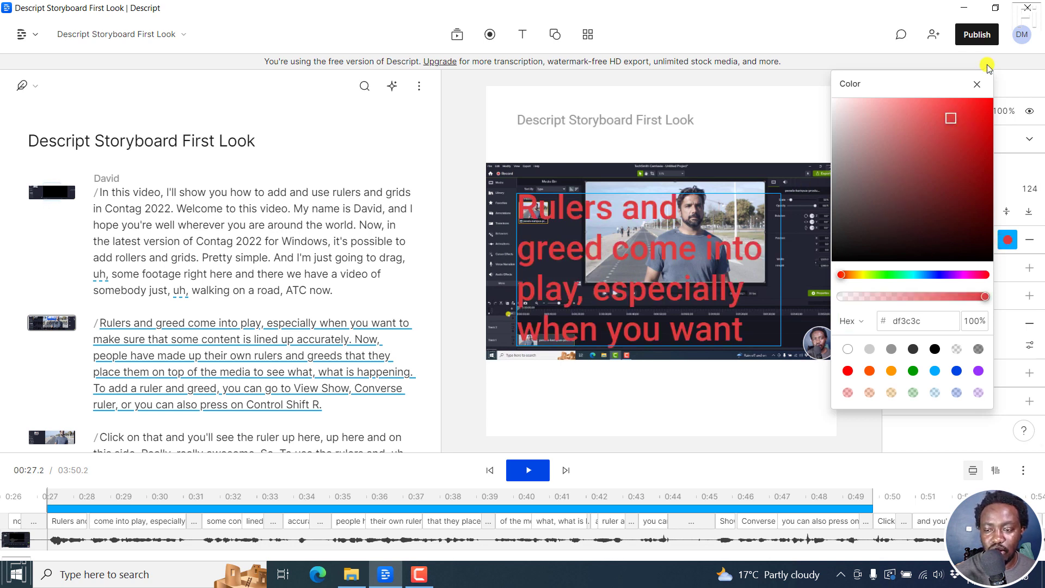
{"action": "left_click", "coordinate": [977, 84]}
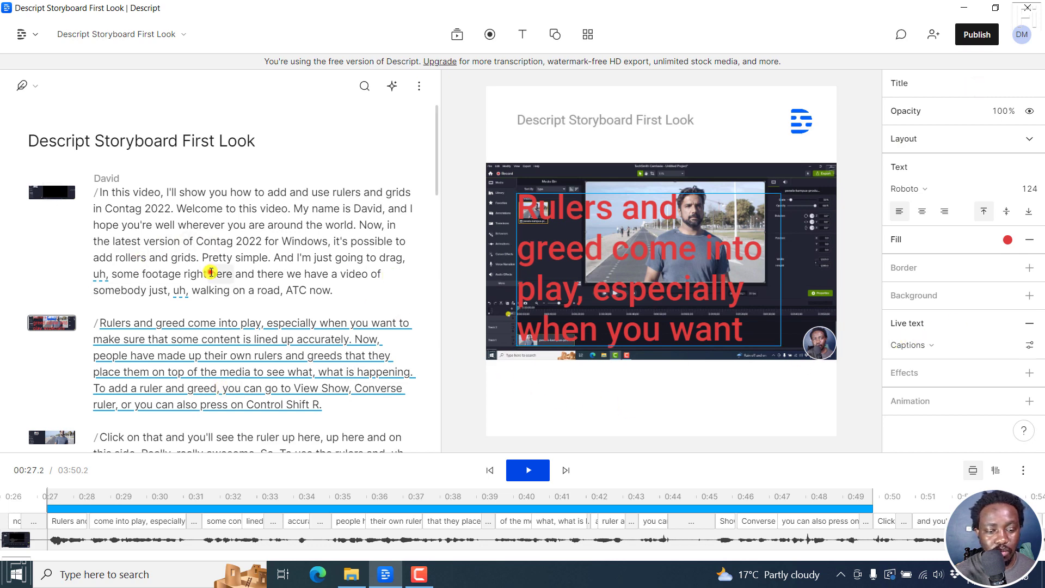
{"action": "left_click", "coordinate": [209, 273]}
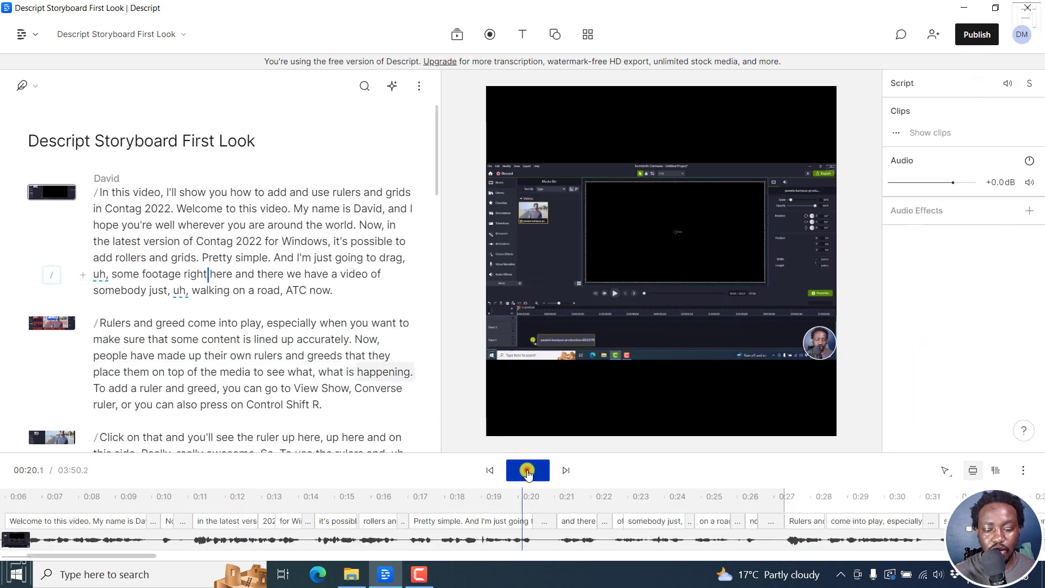
{"action": "left_click", "coordinate": [527, 472]}
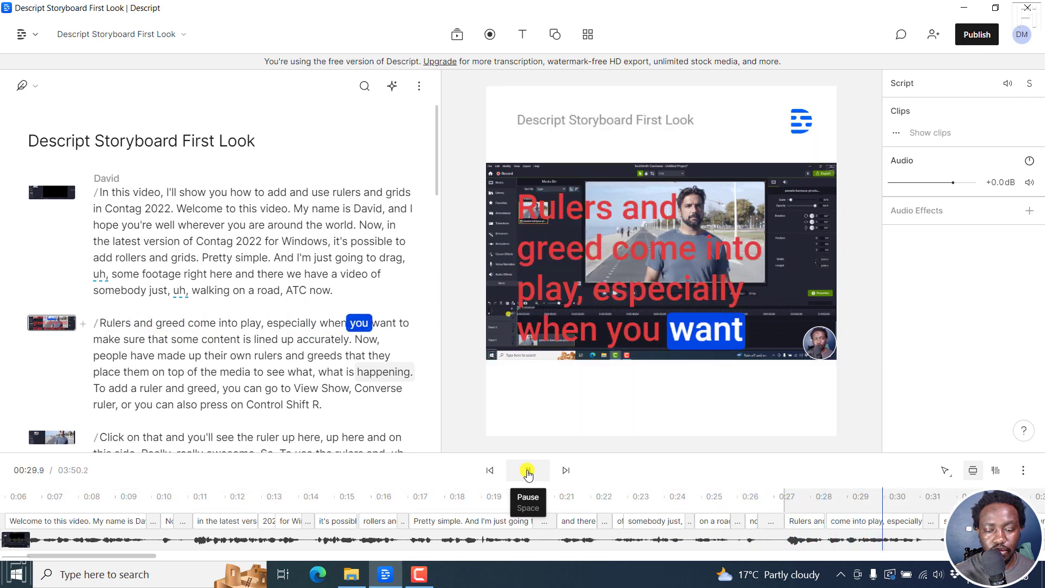
{"action": "left_click", "coordinate": [528, 473]}
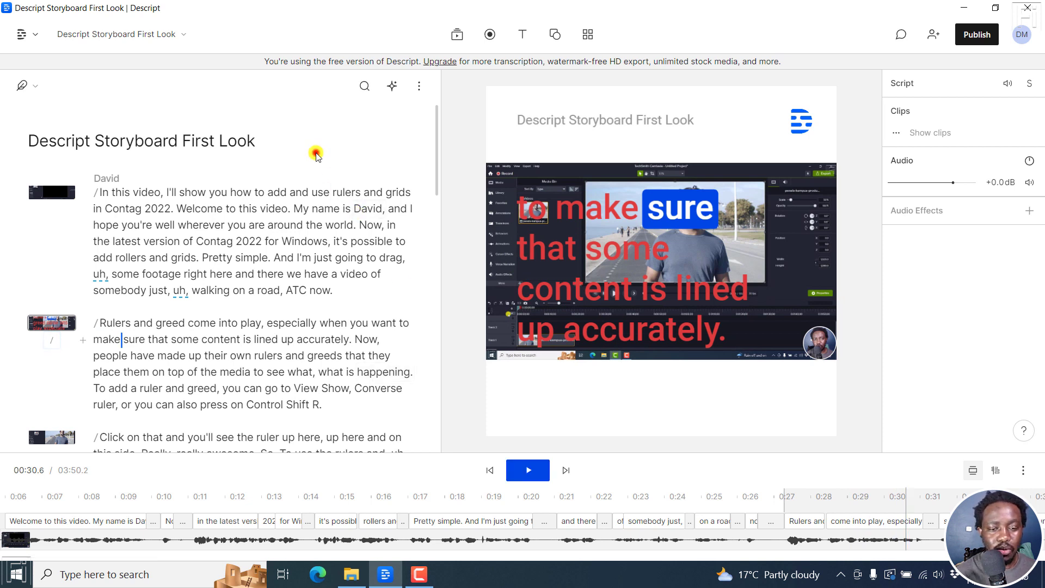
{"action": "left_click", "coordinate": [671, 172]}
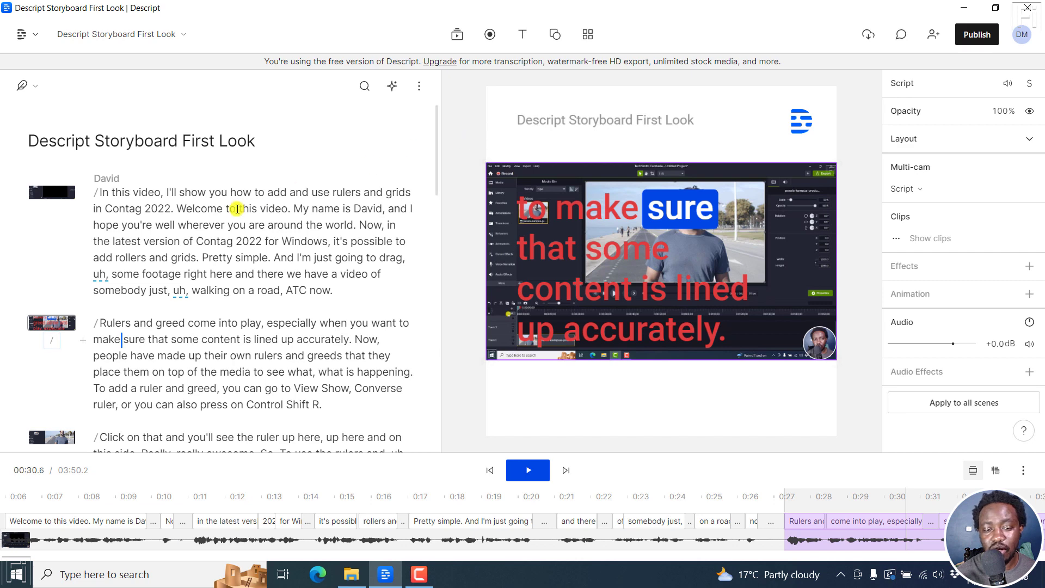
{"action": "left_click", "coordinate": [185, 225]}
{"action": "left_click", "coordinate": [575, 223]}
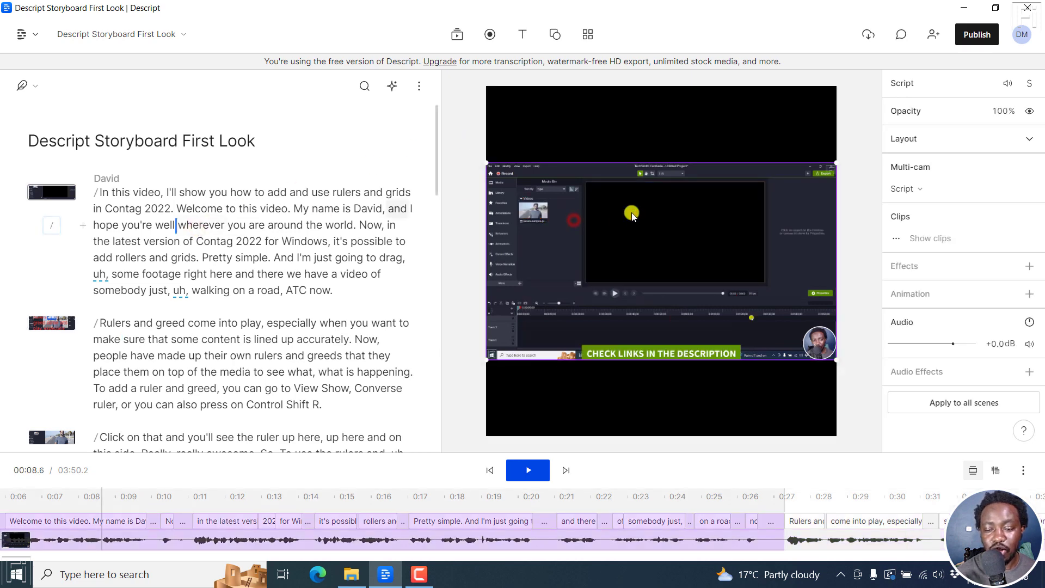
{"action": "left_click", "coordinate": [651, 129]}
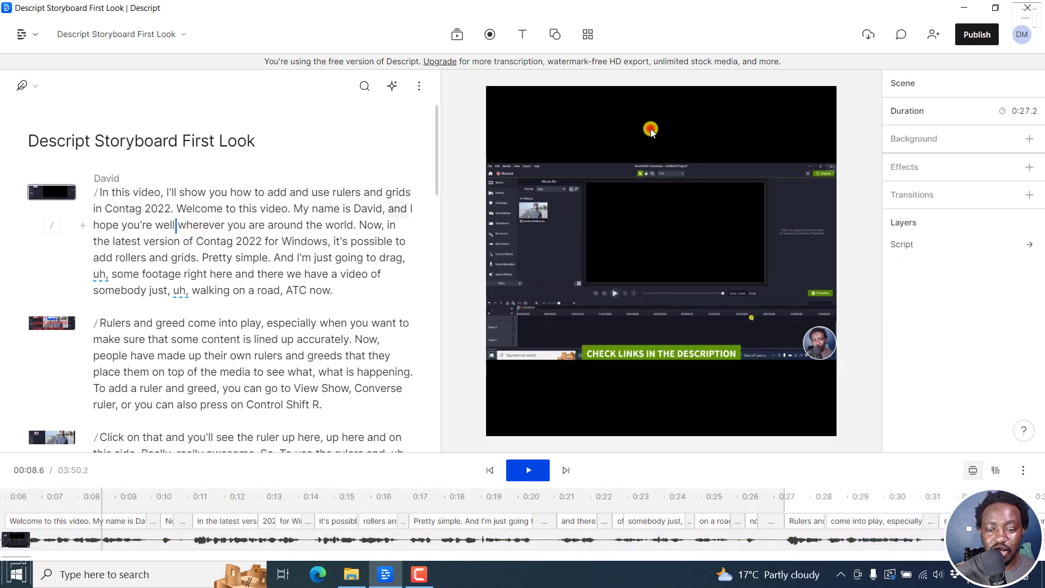
{"action": "left_click", "coordinate": [176, 355]}
{"action": "left_click", "coordinate": [672, 232]}
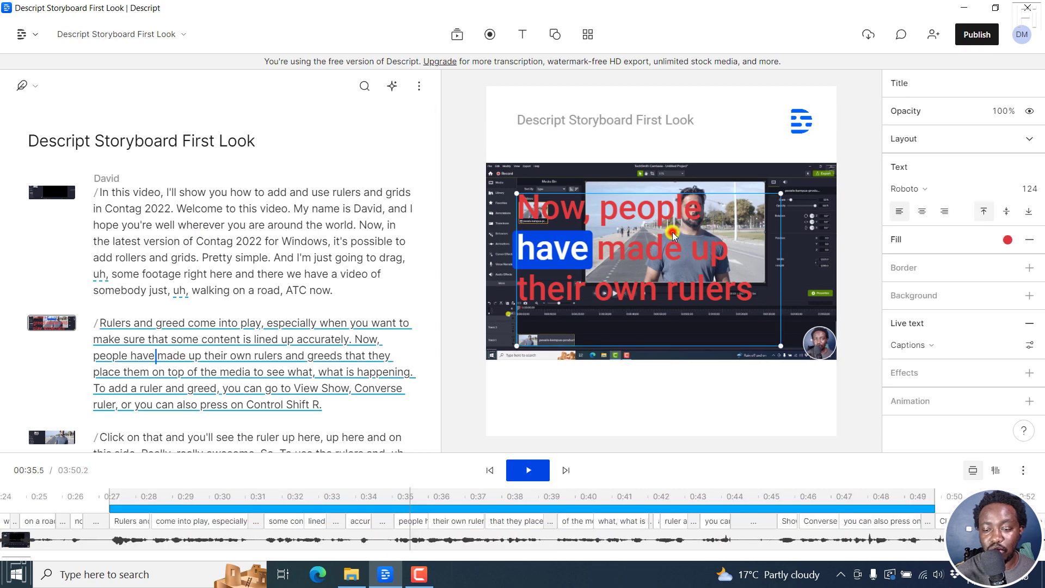
{"action": "left_click", "coordinate": [873, 381]}
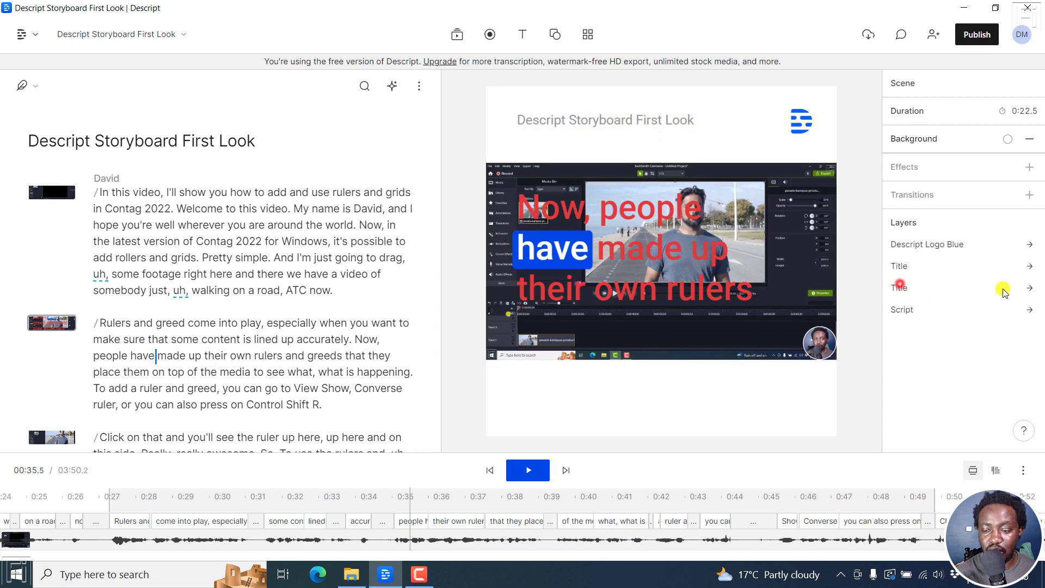
{"action": "left_click", "coordinate": [1029, 310]}
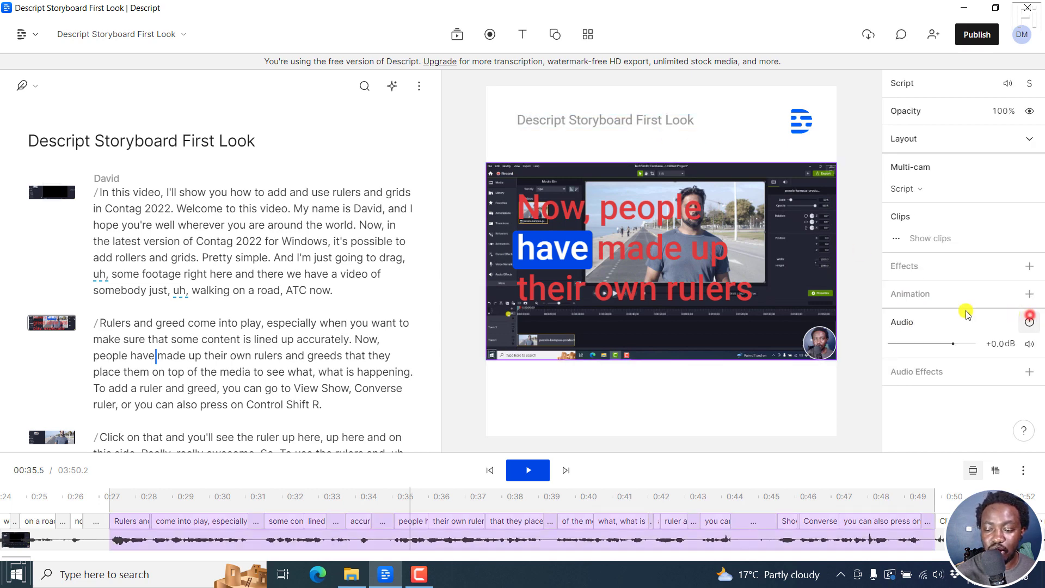
{"action": "left_click", "coordinate": [919, 190]}
{"action": "left_click", "coordinate": [972, 189]}
{"action": "left_click", "coordinate": [862, 338]}
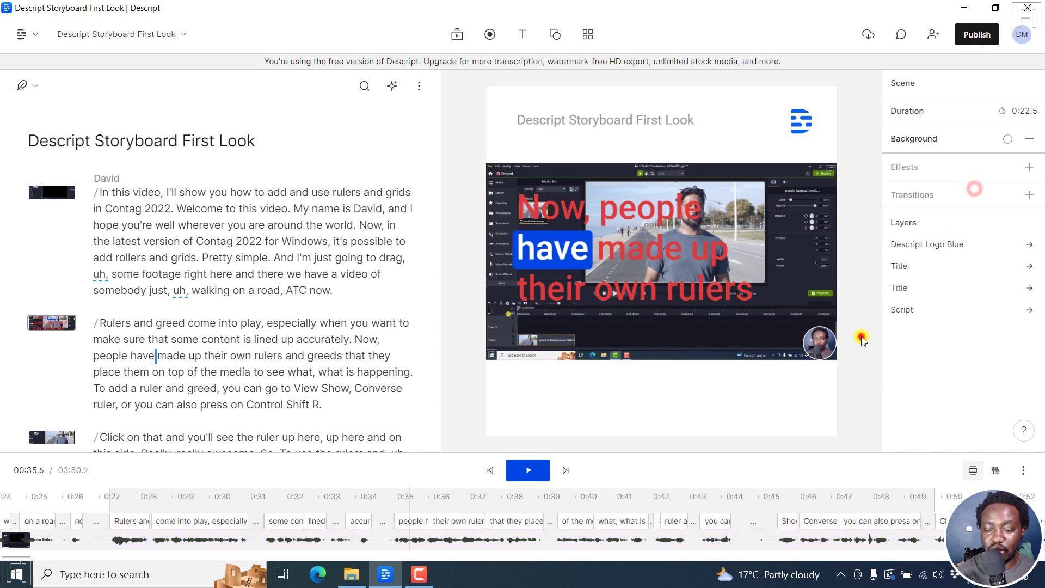
{"action": "left_click", "coordinate": [699, 279]}
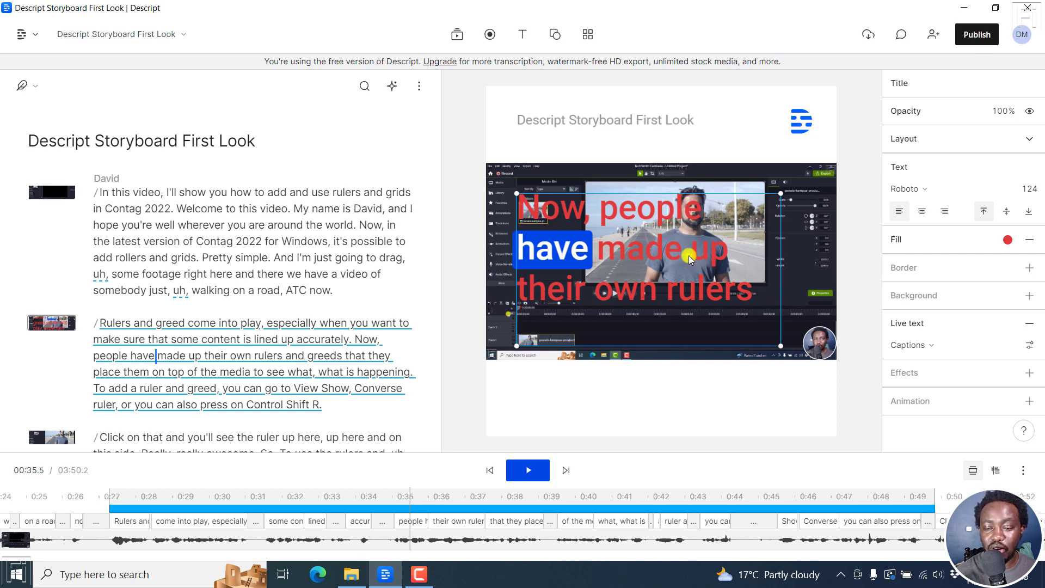
{"action": "right_click", "coordinate": [688, 256]}
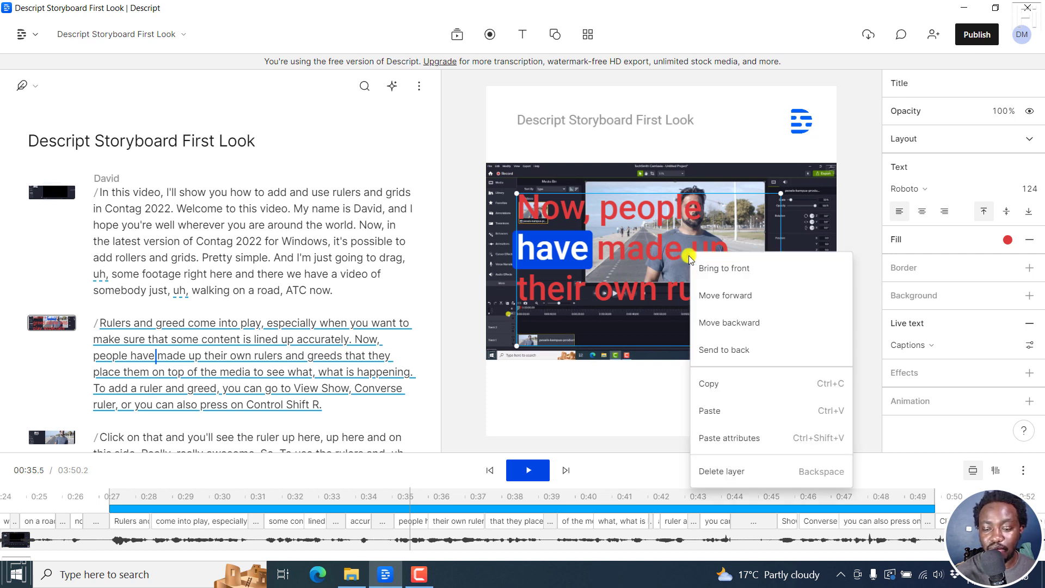
{"action": "left_click", "coordinate": [741, 322]}
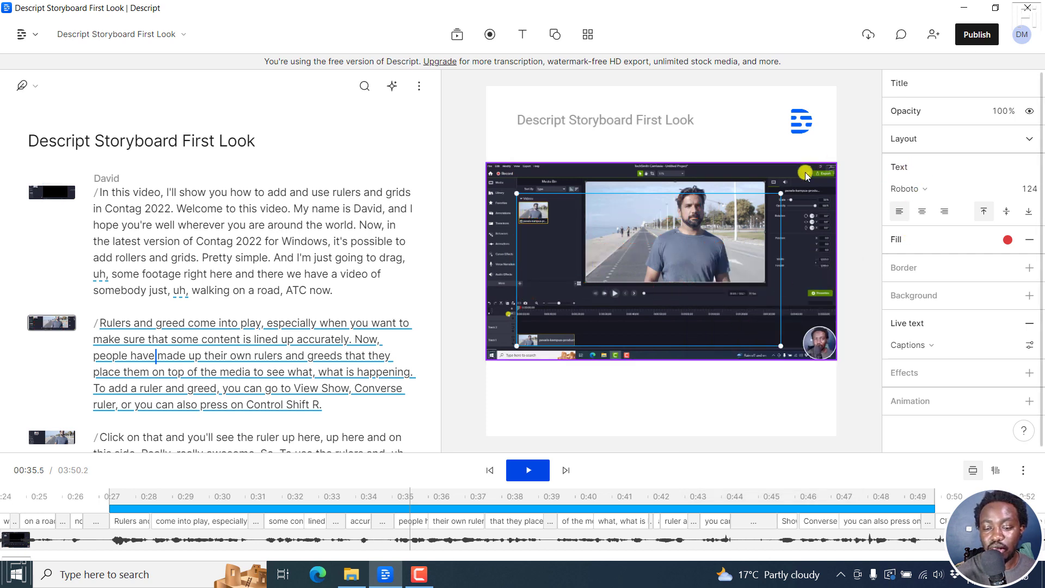
{"action": "left_click", "coordinate": [852, 249]}
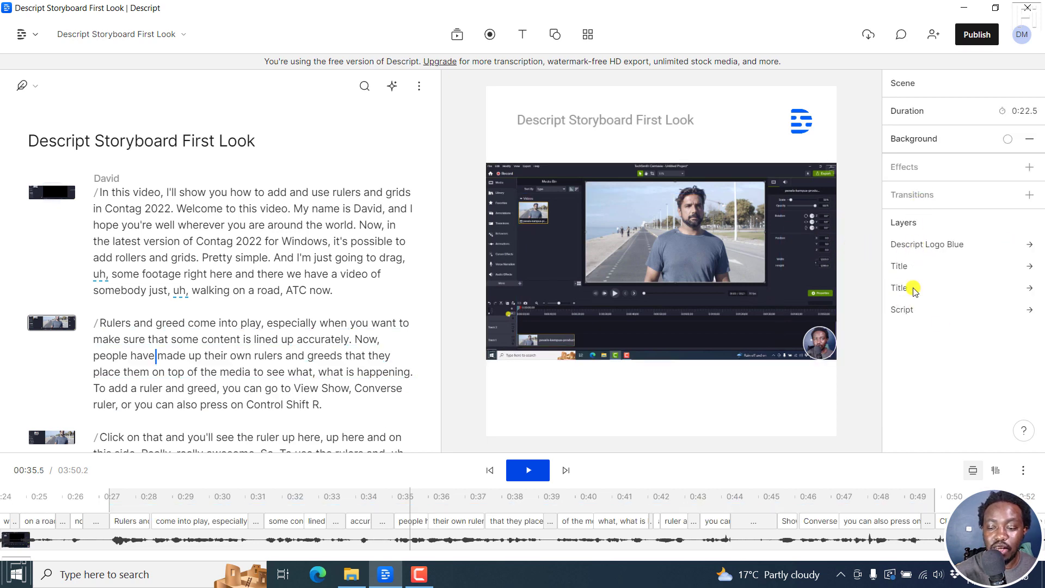
{"action": "left_click", "coordinate": [760, 286]}
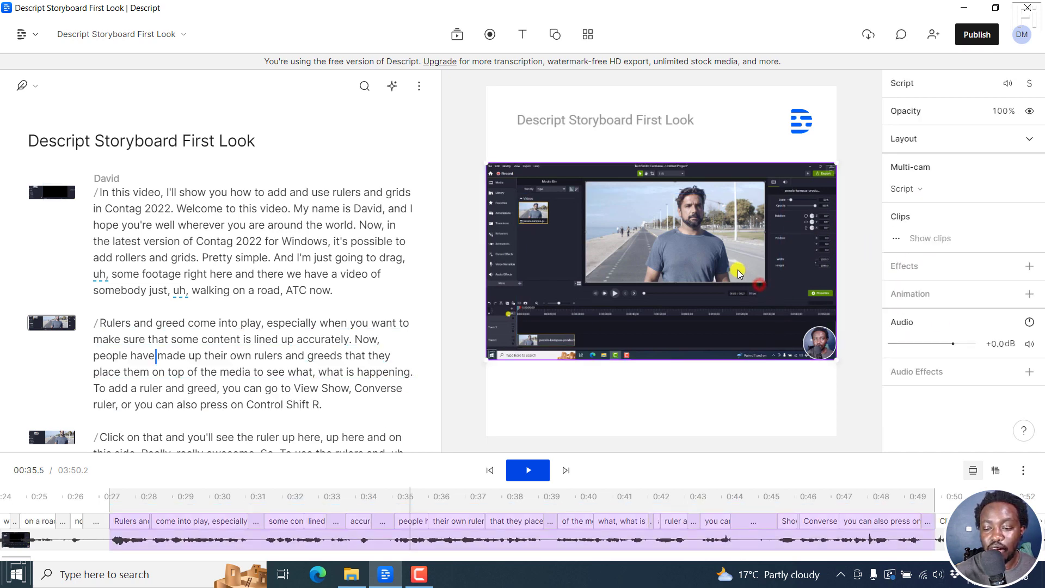
{"action": "right_click", "coordinate": [739, 274]}
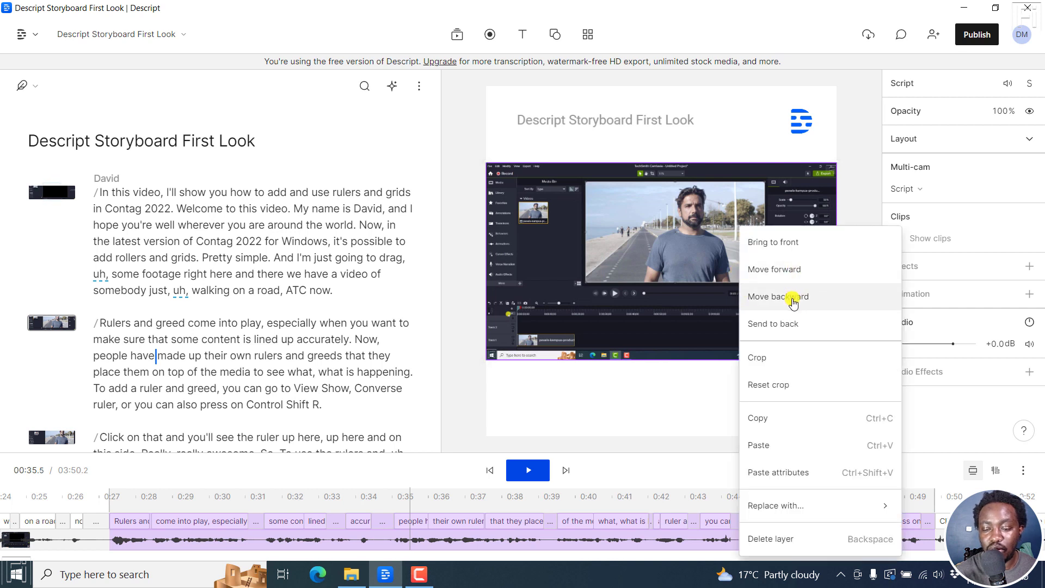
{"action": "left_click", "coordinate": [793, 298]}
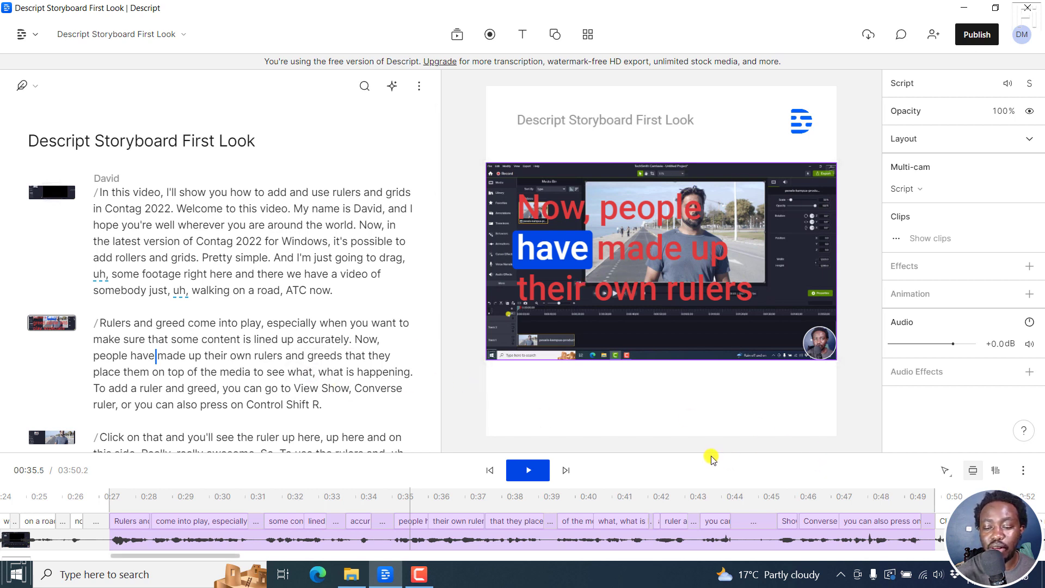
- Split layers into separate timeline tracks, then return to the first scene after 'Contag'
{"action": "left_click", "coordinate": [999, 470]}
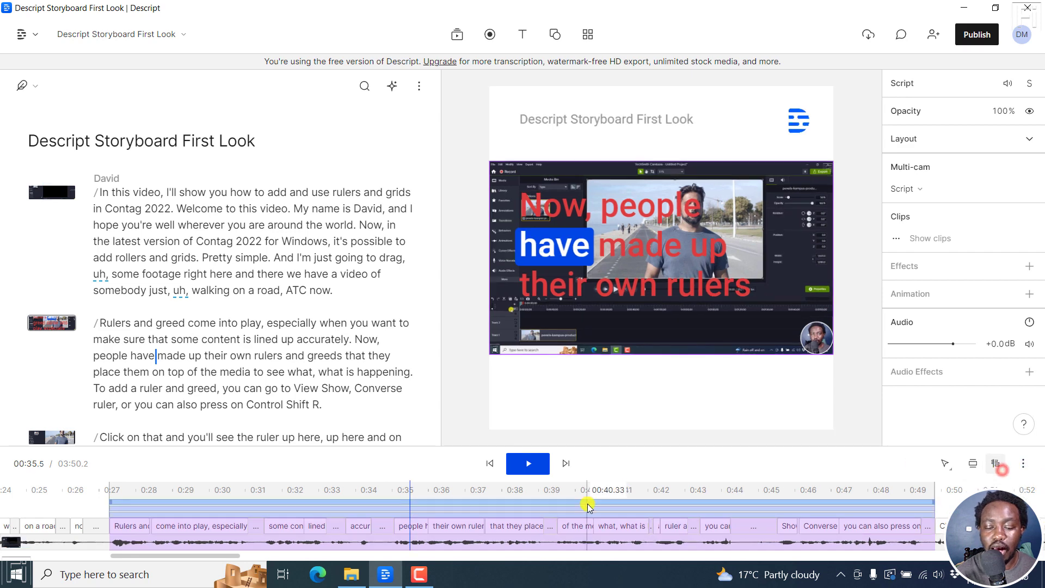
{"action": "left_click_drag", "start_coordinate": [477, 447], "coordinate": [427, 243]}
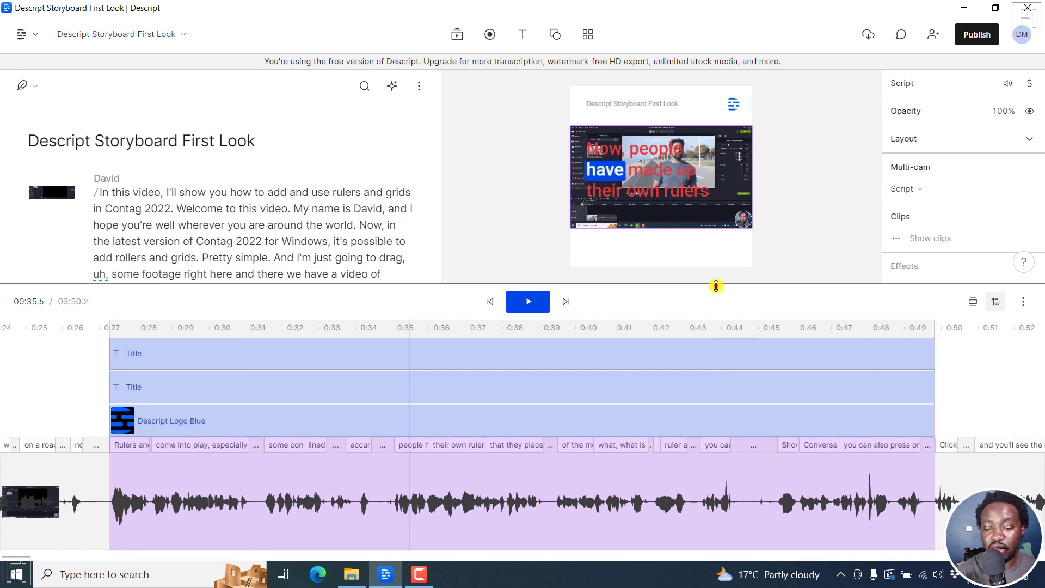
{"action": "left_click_drag", "start_coordinate": [716, 282], "coordinate": [472, 492]}
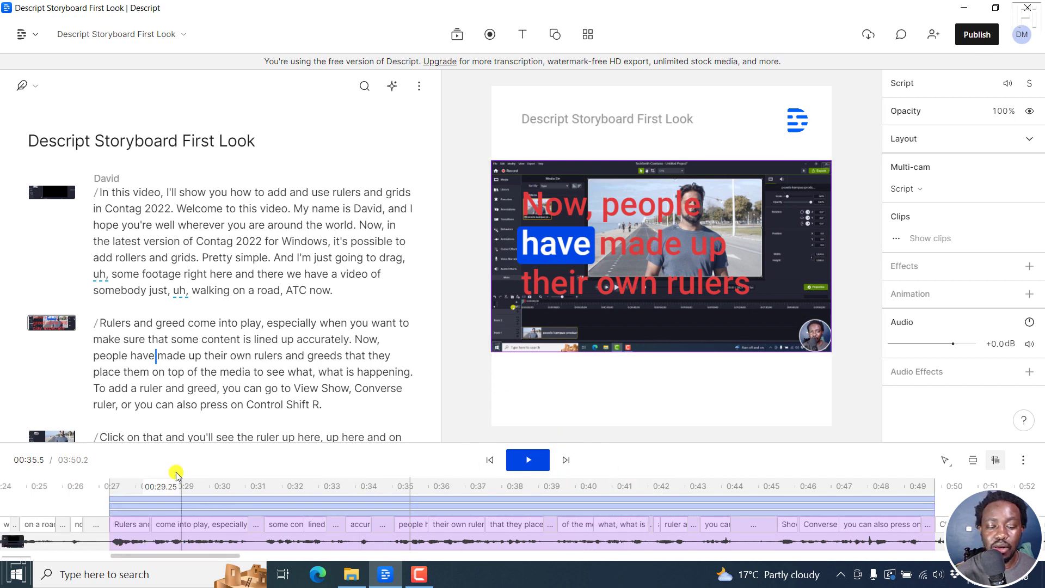
{"action": "left_click_drag", "start_coordinate": [177, 445], "coordinate": [136, 293]}
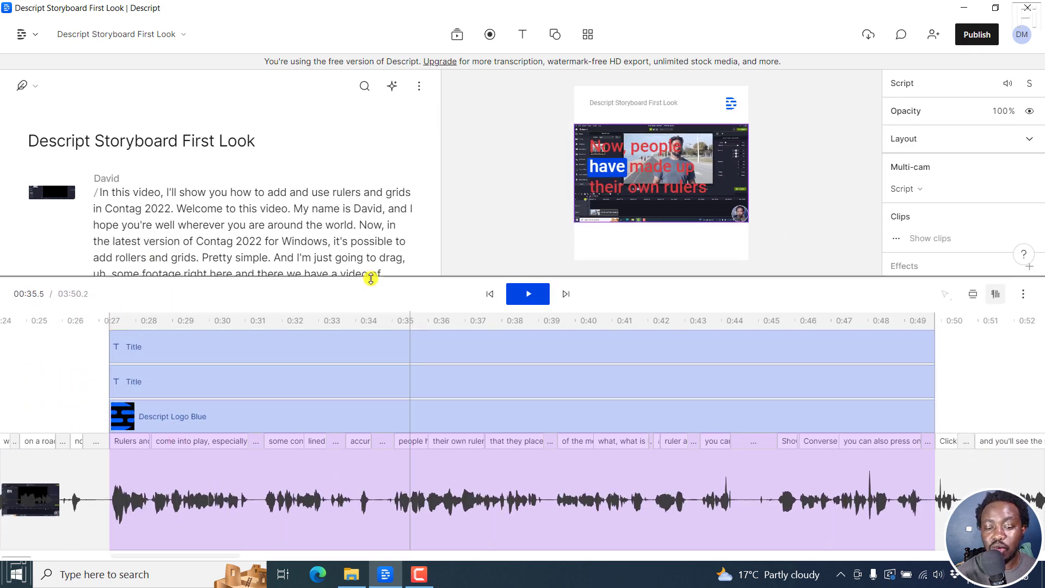
{"action": "left_click_drag", "start_coordinate": [367, 276], "coordinate": [381, 483]}
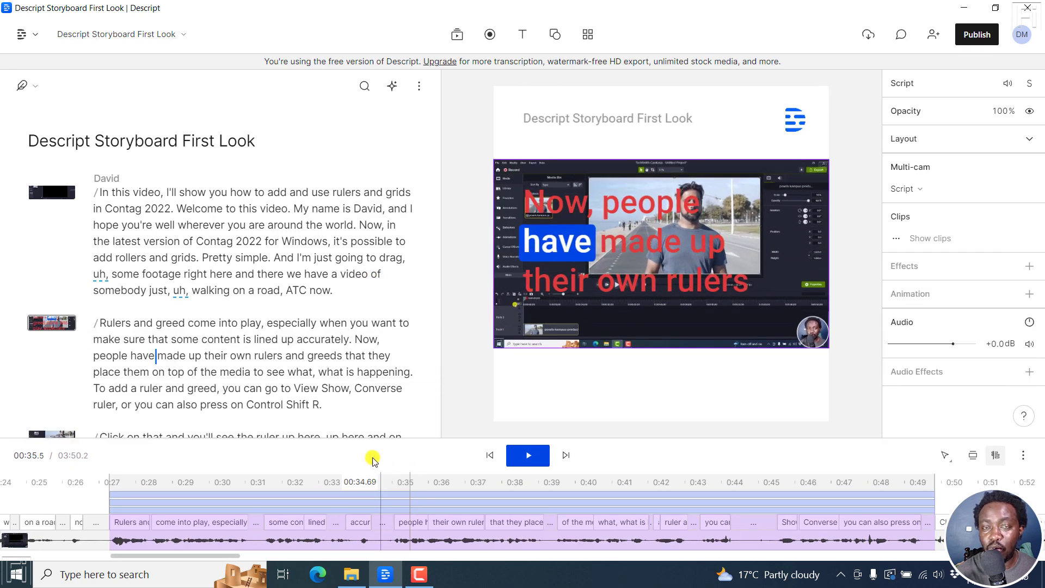
{"action": "left_click", "coordinate": [238, 242]}
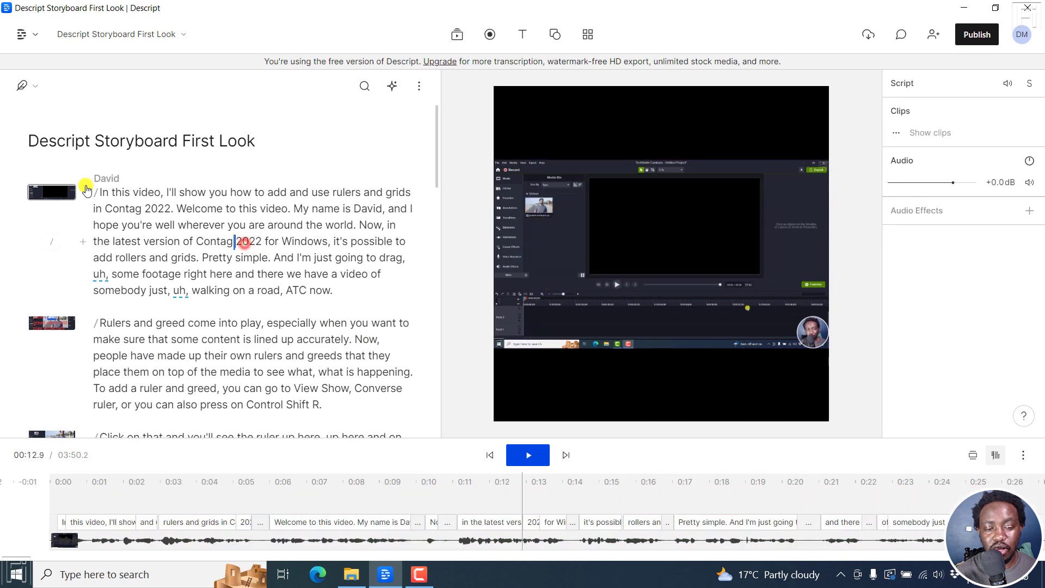
- Select the first scene's screen recording and try corner radius 98 and rotation 267° in Layout
{"action": "left_click", "coordinate": [479, 165]}
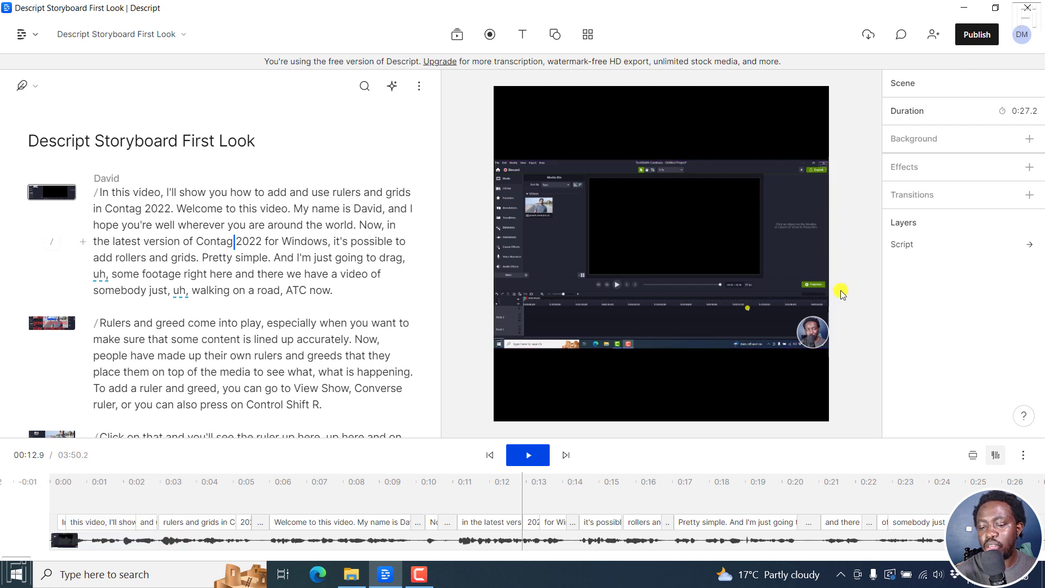
{"action": "left_click", "coordinate": [679, 243]}
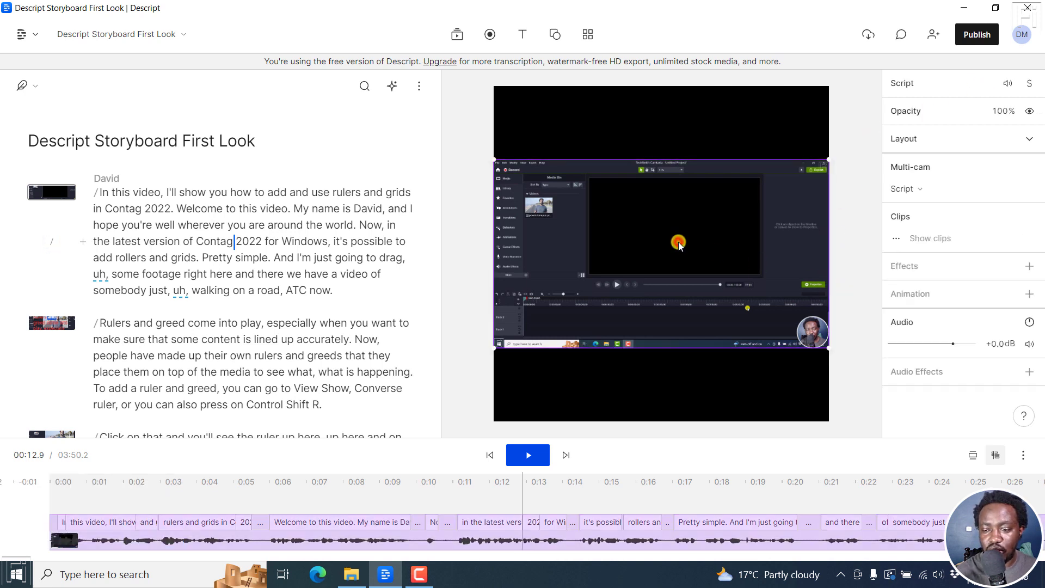
{"action": "left_click", "coordinate": [1032, 140]}
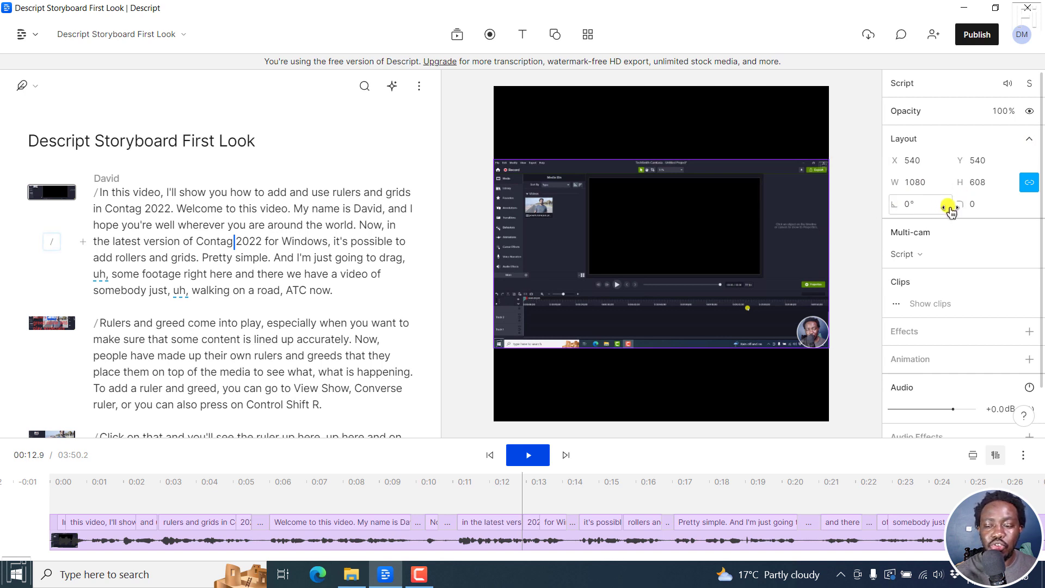
{"action": "left_click_drag", "start_coordinate": [972, 208], "coordinate": [968, 203]}
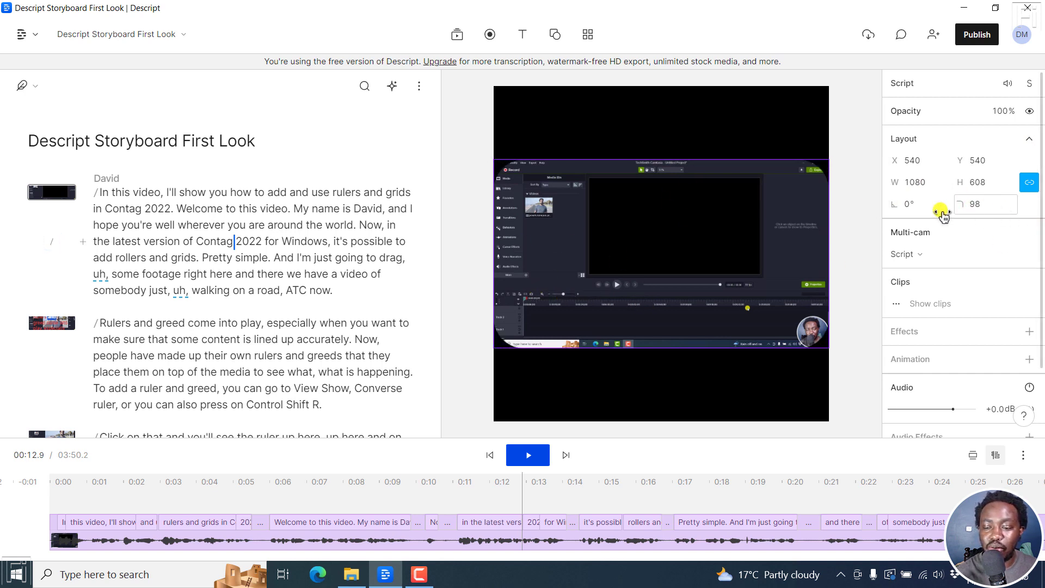
{"action": "left_click_drag", "start_coordinate": [910, 200], "coordinate": [909, 204]}
- Reset rotation and corner radius to 0, leaving the multi-cam source unchanged
{"action": "left_click", "coordinate": [914, 205]}
{"action": "key", "text": "BackSpace"}
{"action": "left_click", "coordinate": [980, 206]}
{"action": "key", "text": "BackSpace"}
{"action": "left_click", "coordinate": [922, 254]}
{"action": "left_click", "coordinate": [992, 236]}
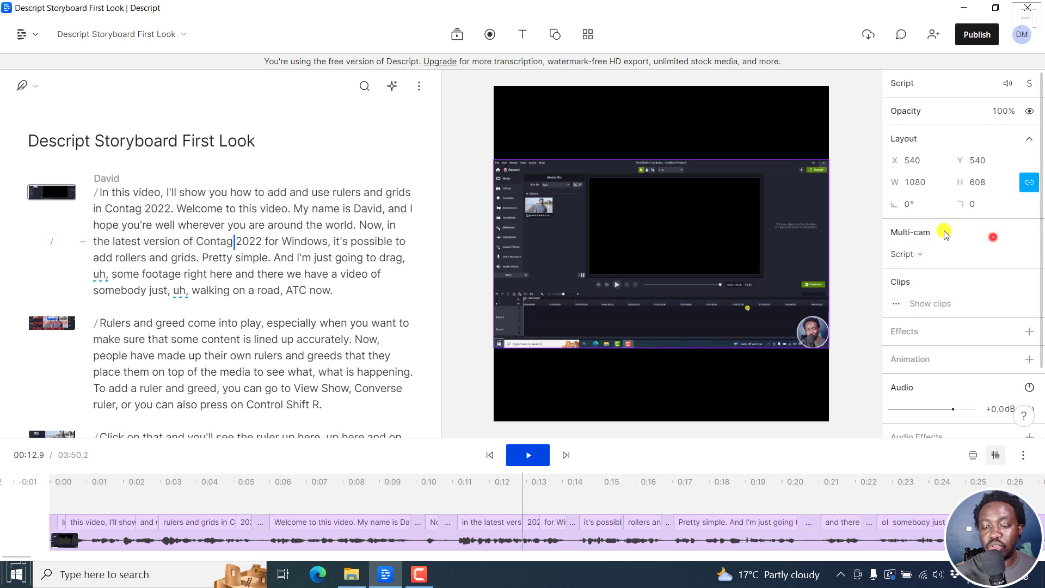
{"action": "left_click_drag", "start_coordinate": [1043, 271], "coordinate": [1042, 334]}
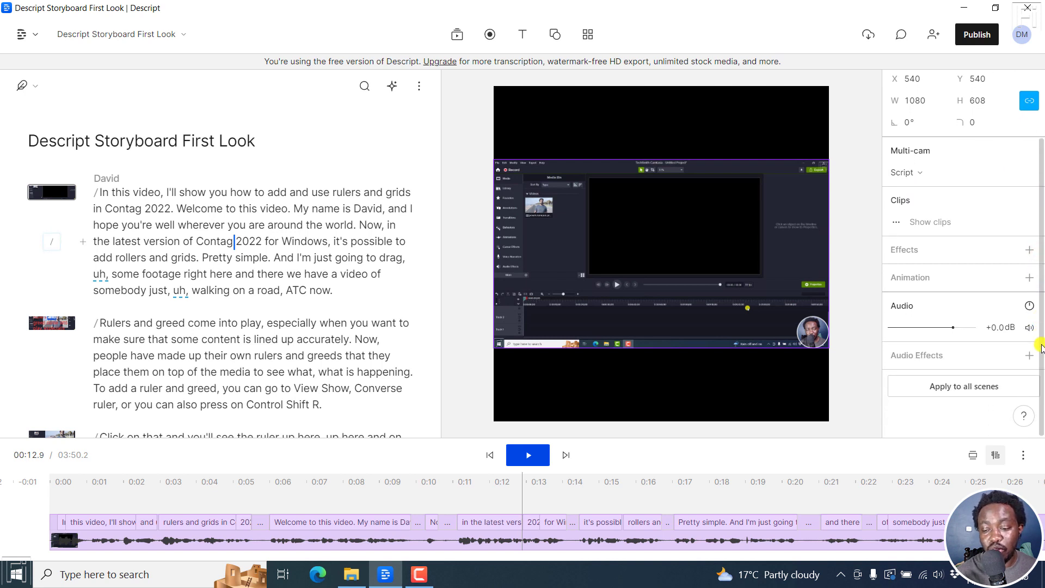
{"action": "left_click", "coordinate": [1030, 251]}
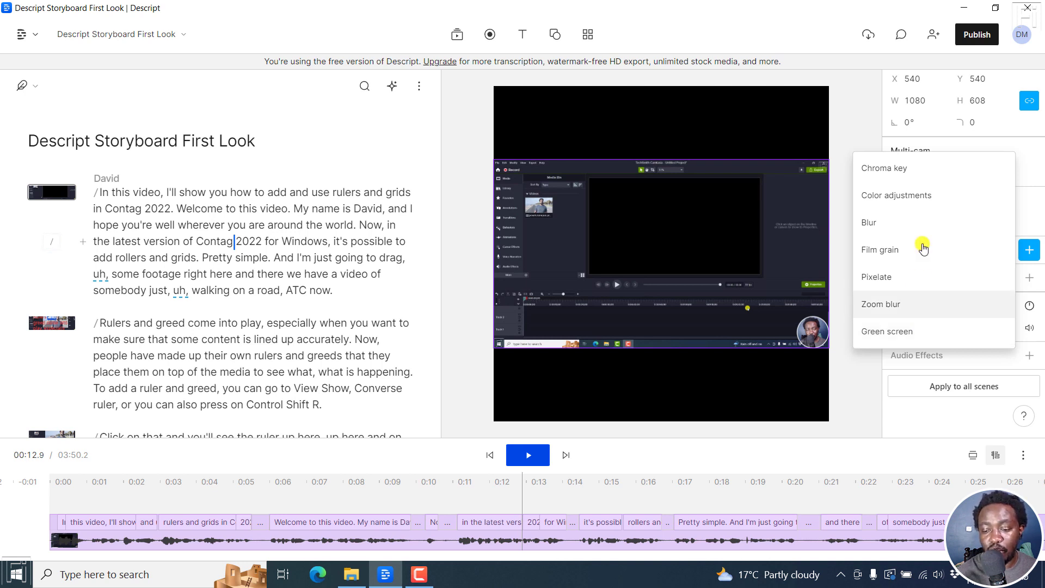
{"action": "left_click", "coordinate": [867, 131]}
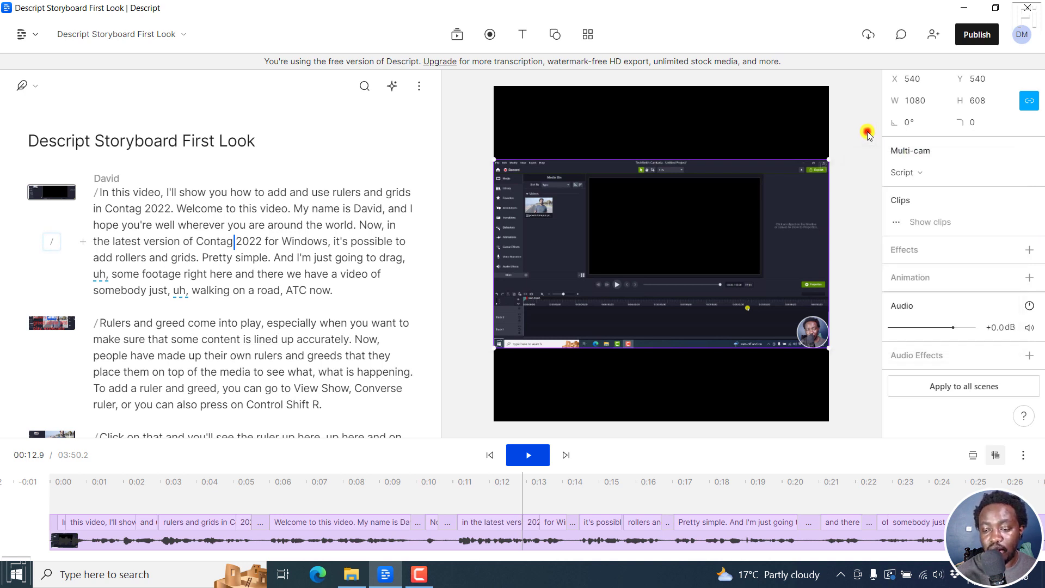
{"action": "left_click", "coordinate": [1031, 280]}
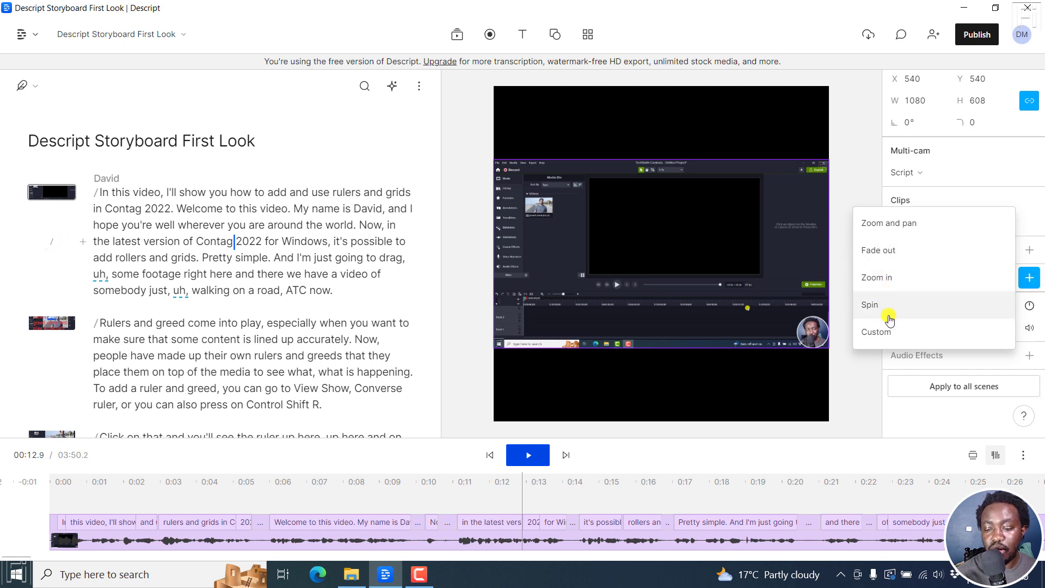
{"action": "left_click", "coordinate": [892, 330]}
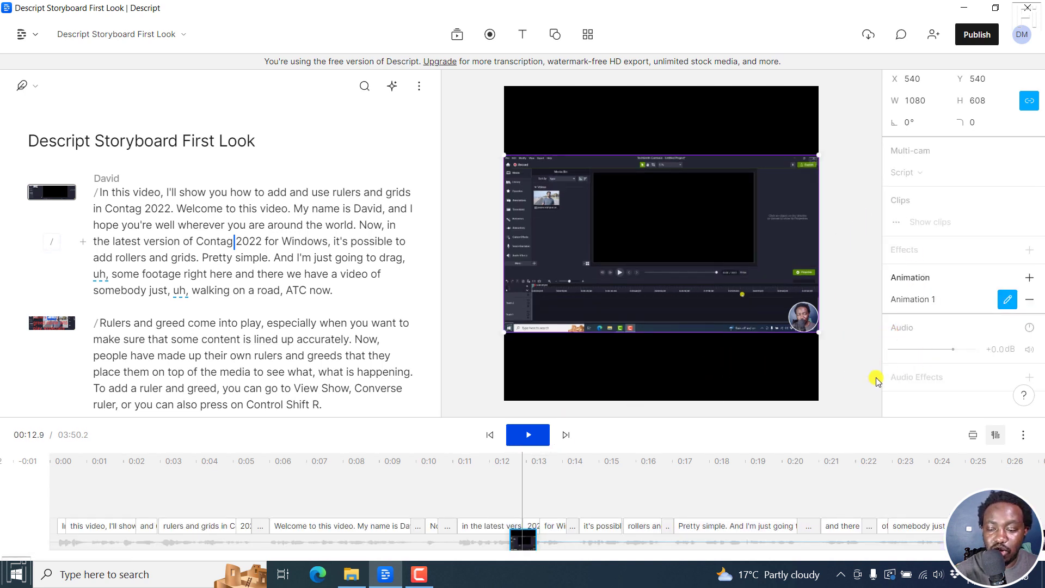
{"action": "left_click", "coordinate": [1029, 304]}
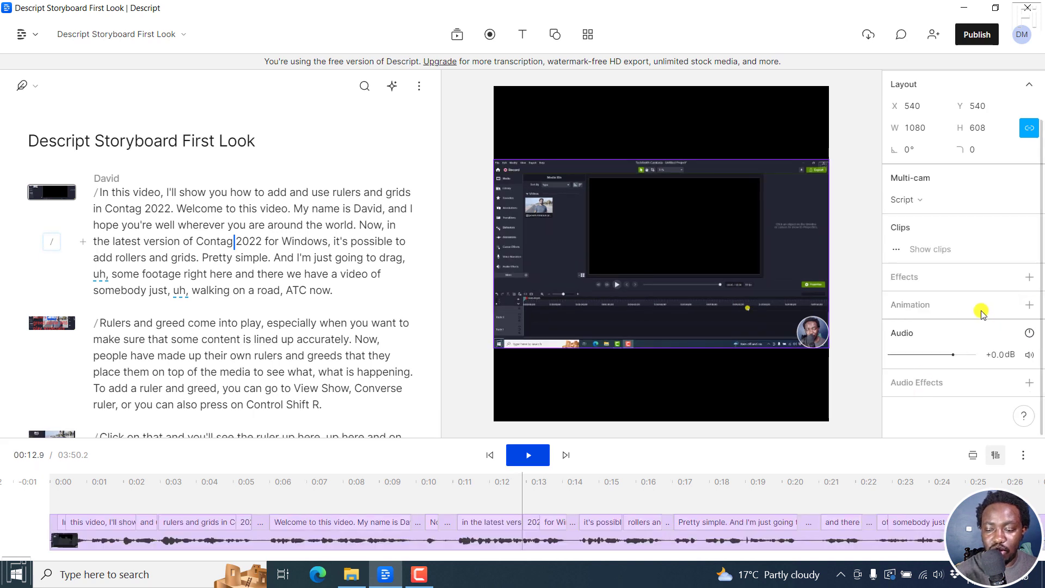
{"action": "left_click", "coordinate": [1030, 305]}
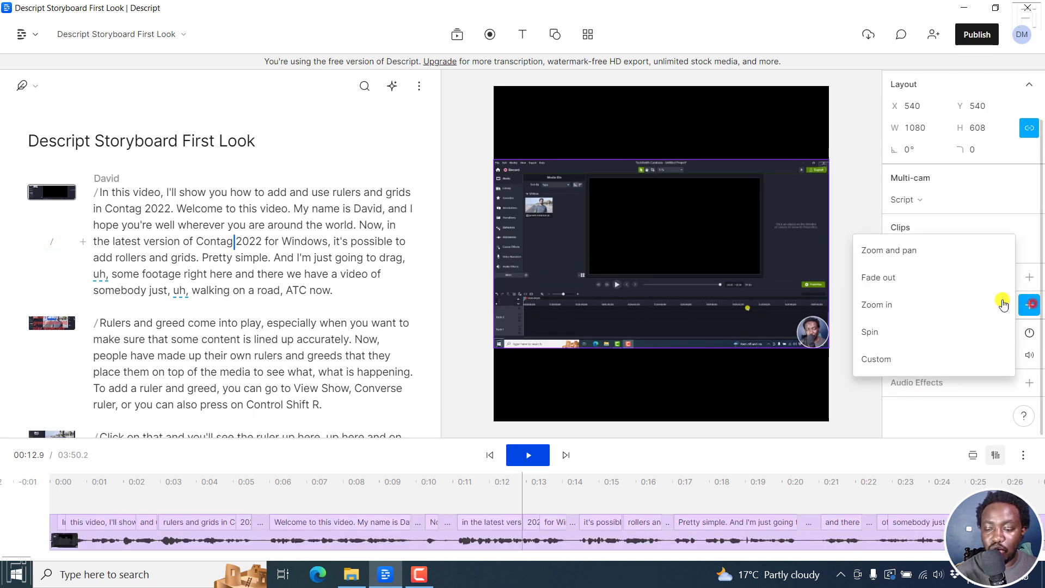
{"action": "left_click", "coordinate": [904, 305]}
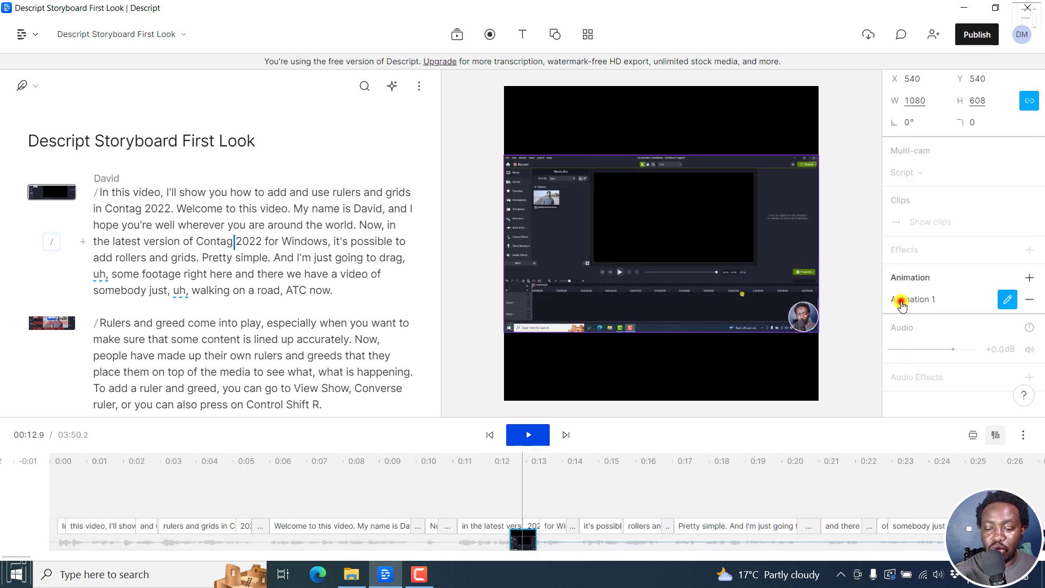
{"action": "left_click", "coordinate": [1029, 301]}
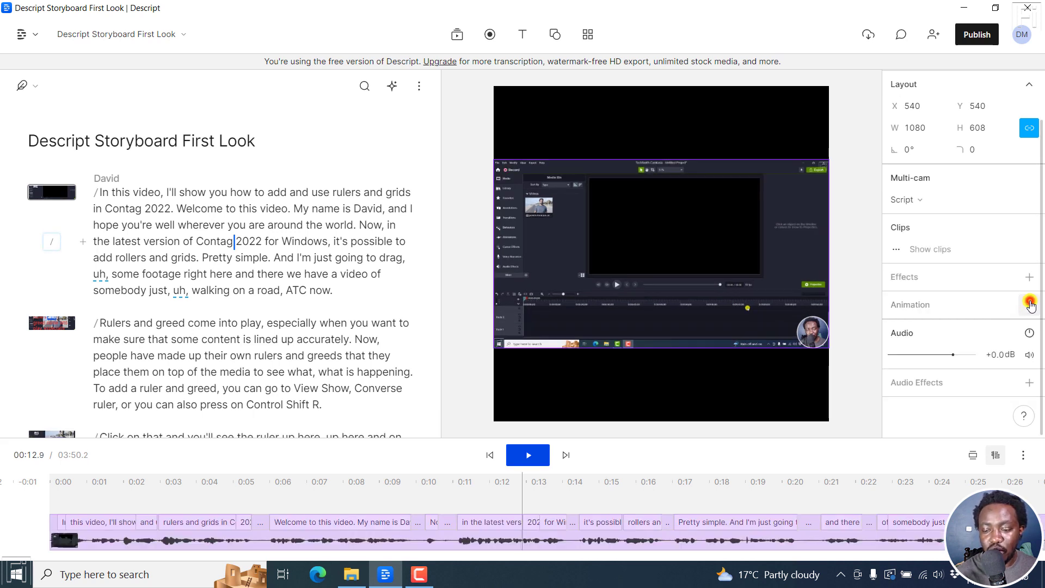
- Review Audio repair, Dynamics, EQ and Creative effects without adding one, then select '2022.' through 'there'
{"action": "left_click", "coordinate": [1031, 386]}
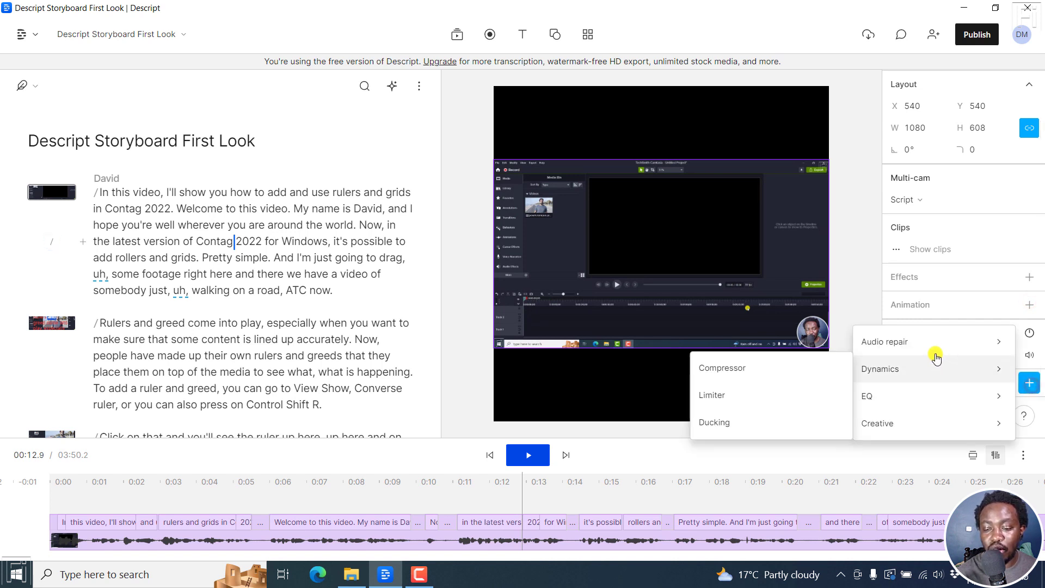
{"action": "mouse_move", "coordinate": [927, 345]}
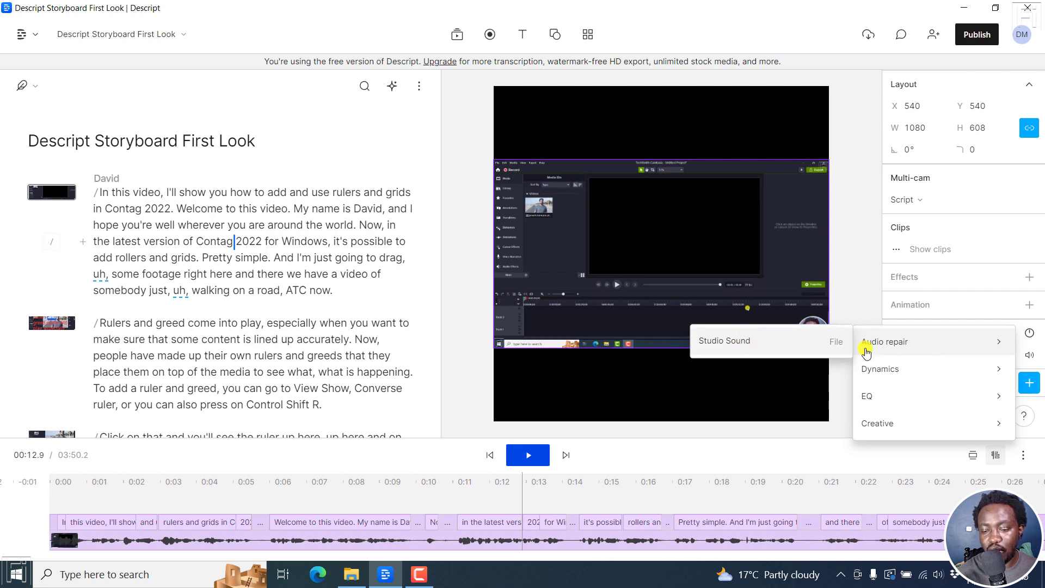
{"action": "mouse_move", "coordinate": [888, 371]}
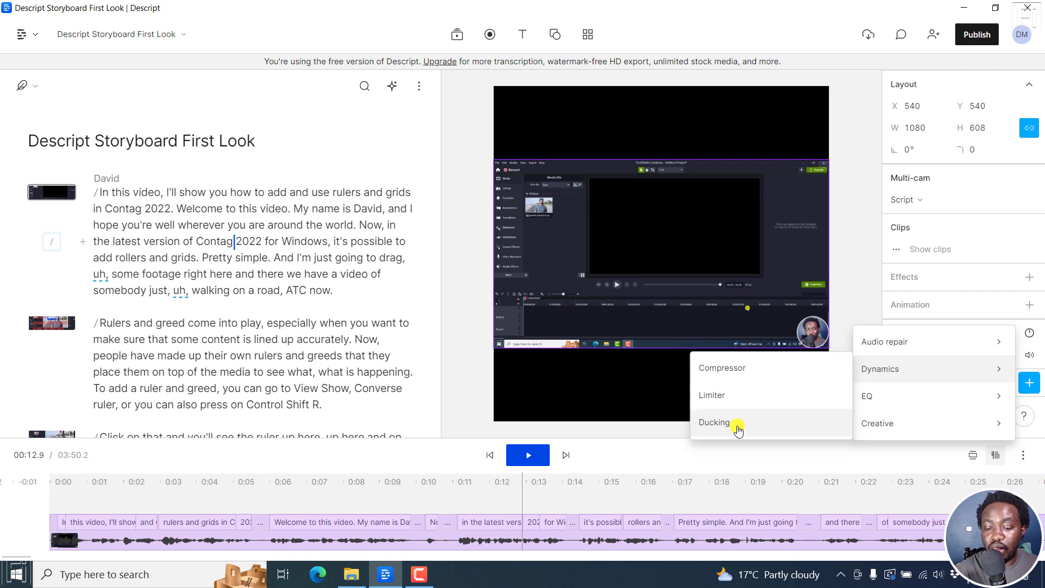
{"action": "mouse_move", "coordinate": [947, 393]}
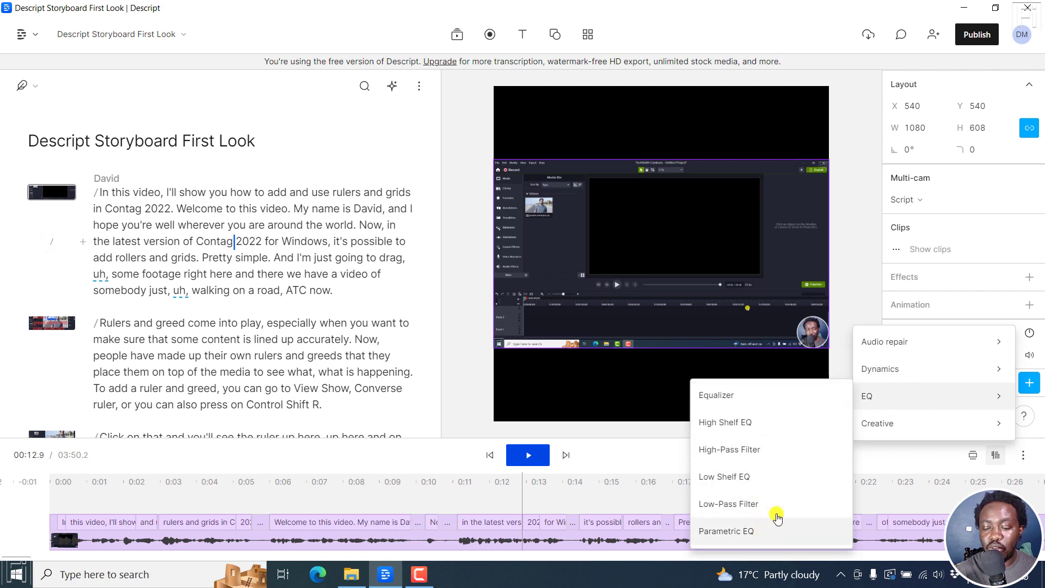
{"action": "mouse_move", "coordinate": [889, 428]}
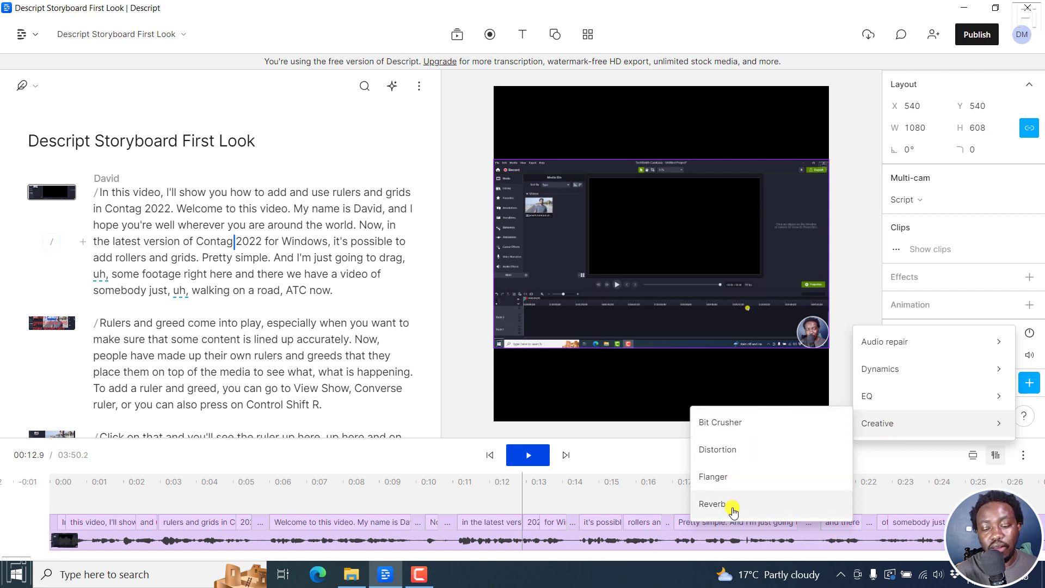
{"action": "left_click", "coordinate": [868, 294]}
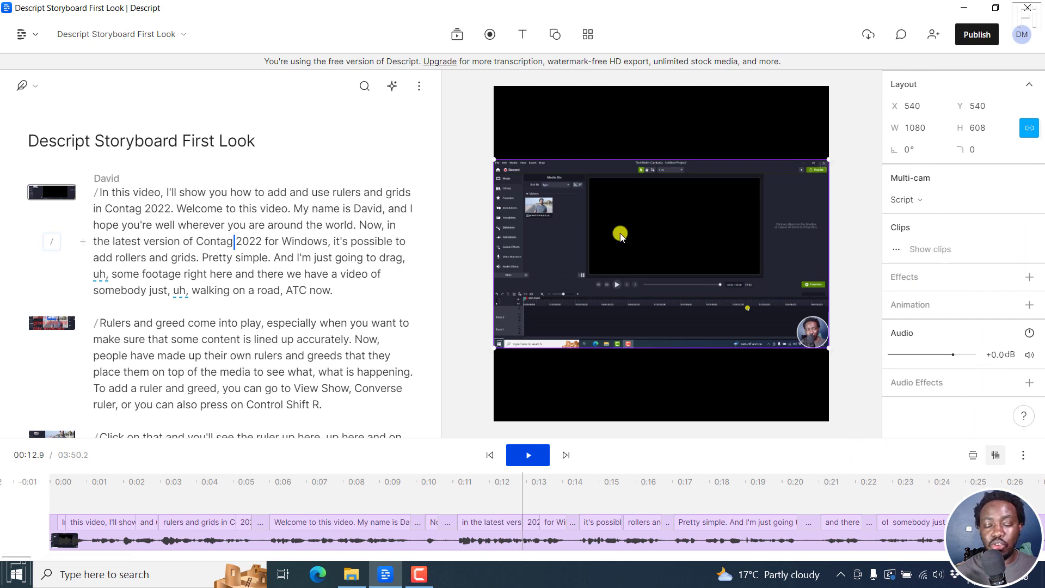
{"action": "left_click_drag", "start_coordinate": [144, 208], "coordinate": [283, 274]}
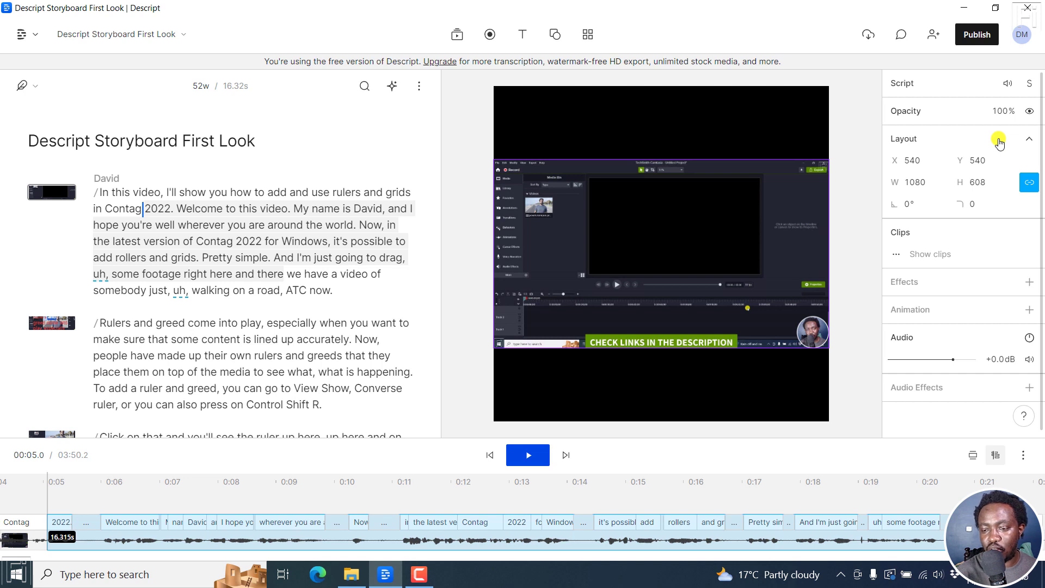
{"action": "left_click", "coordinate": [978, 34]}
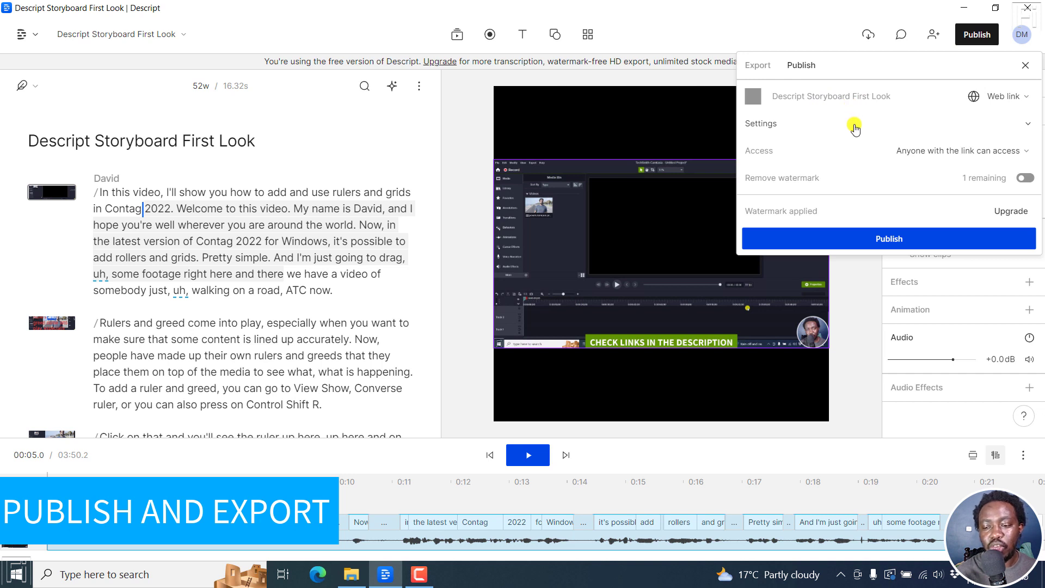
{"action": "left_click", "coordinate": [1022, 98]}
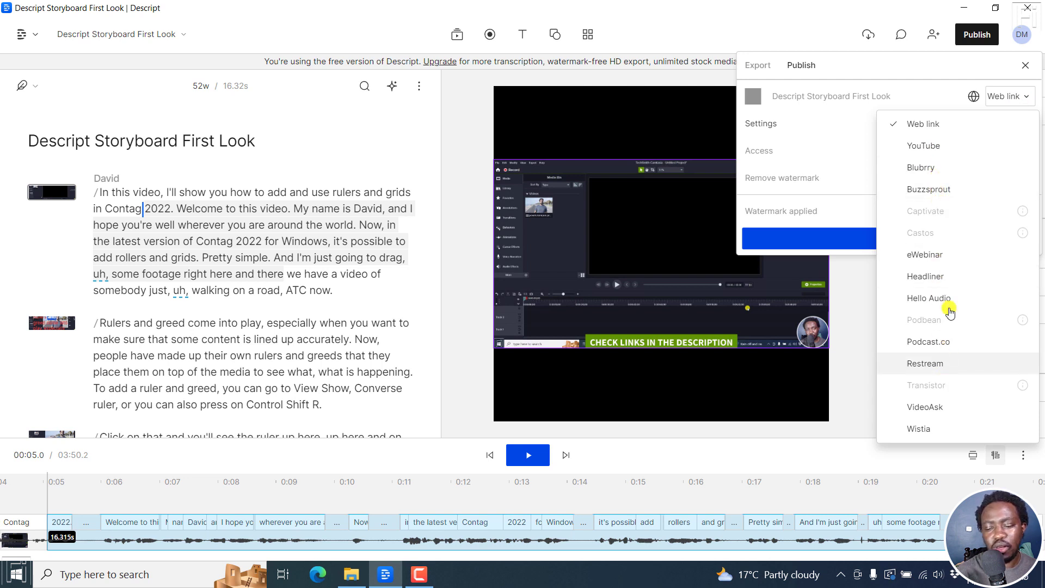
{"action": "left_click", "coordinate": [872, 68]}
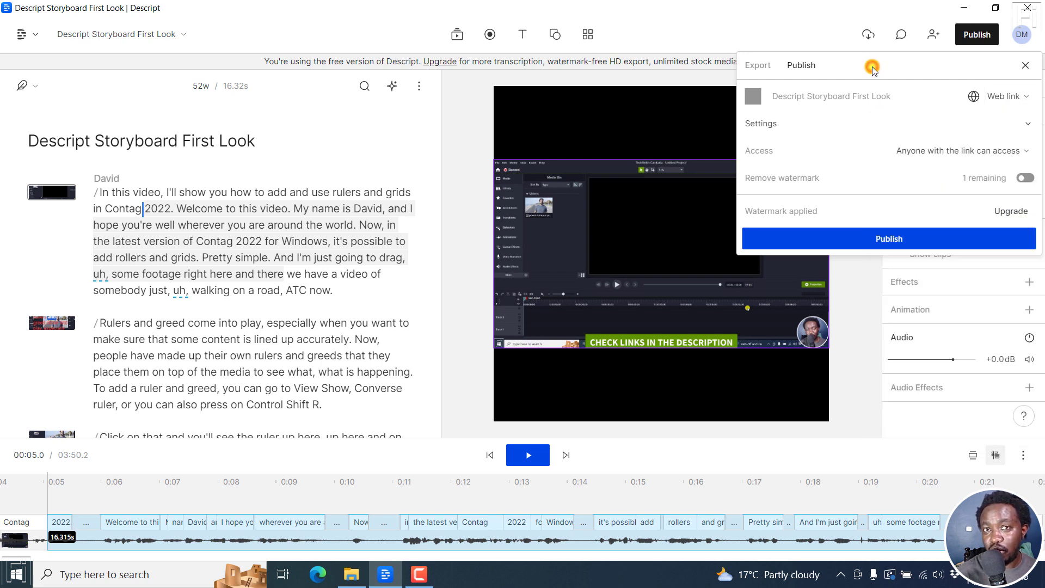
{"action": "left_click", "coordinate": [752, 67]}
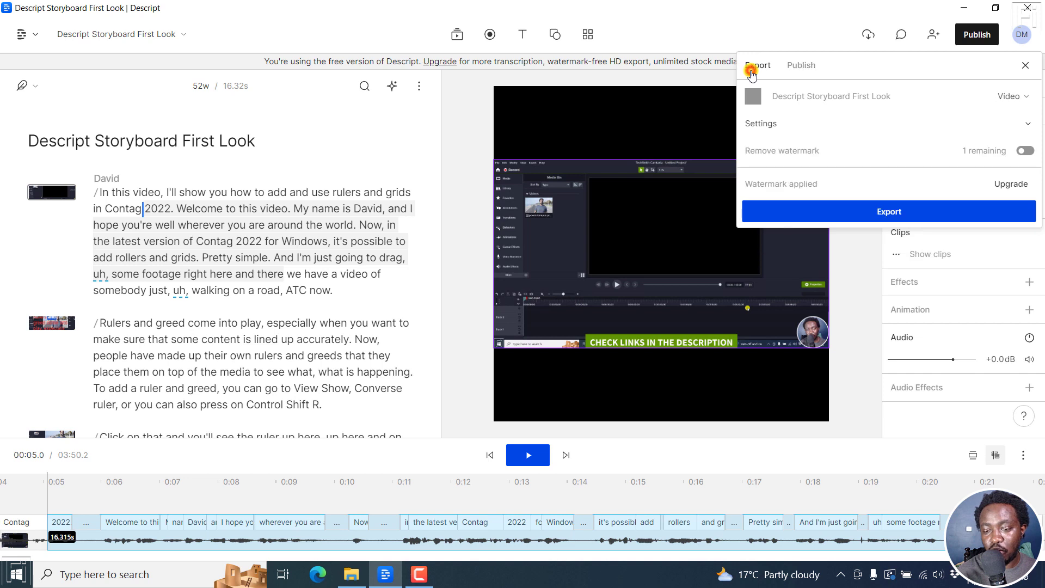
{"action": "left_click", "coordinate": [1026, 101]}
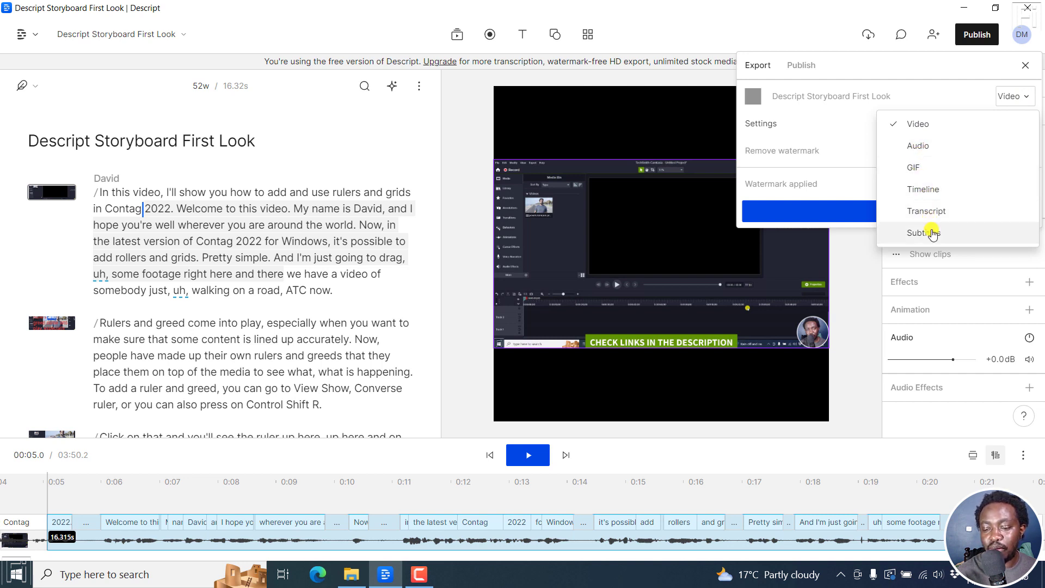
{"action": "left_click", "coordinate": [904, 94]}
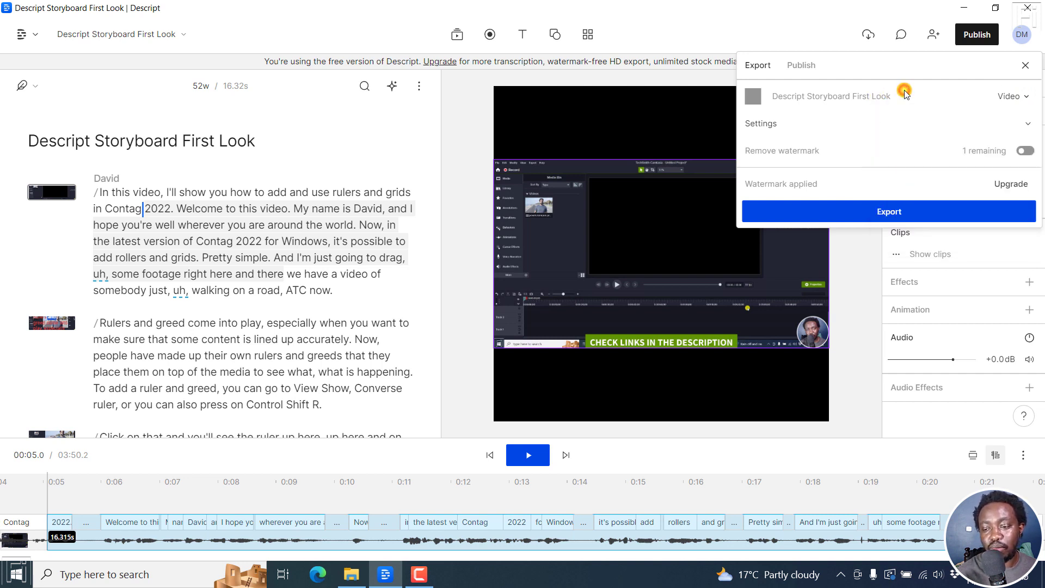
{"action": "left_click", "coordinate": [1031, 124]}
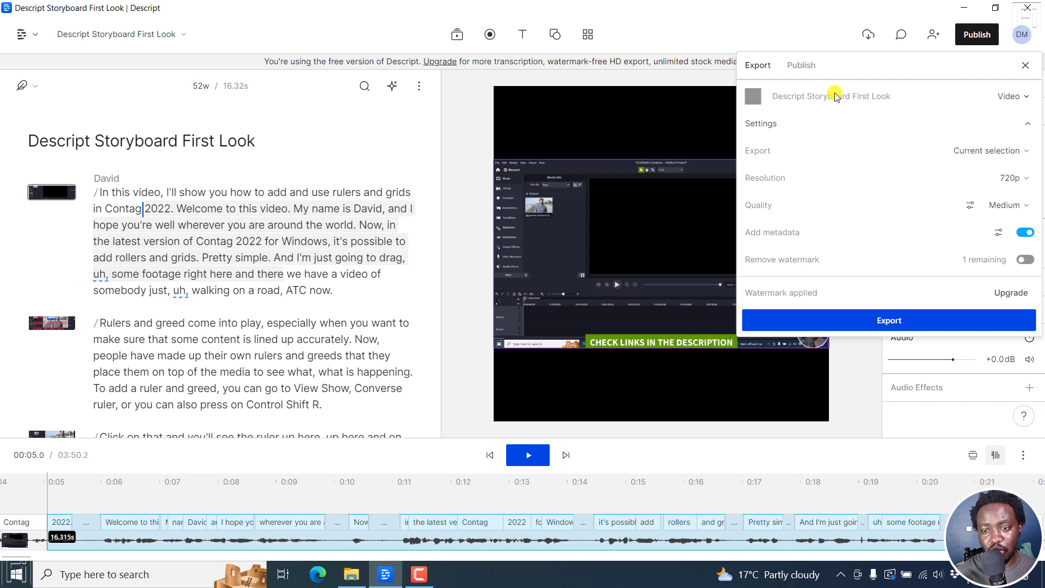
{"action": "left_click", "coordinate": [863, 123]}
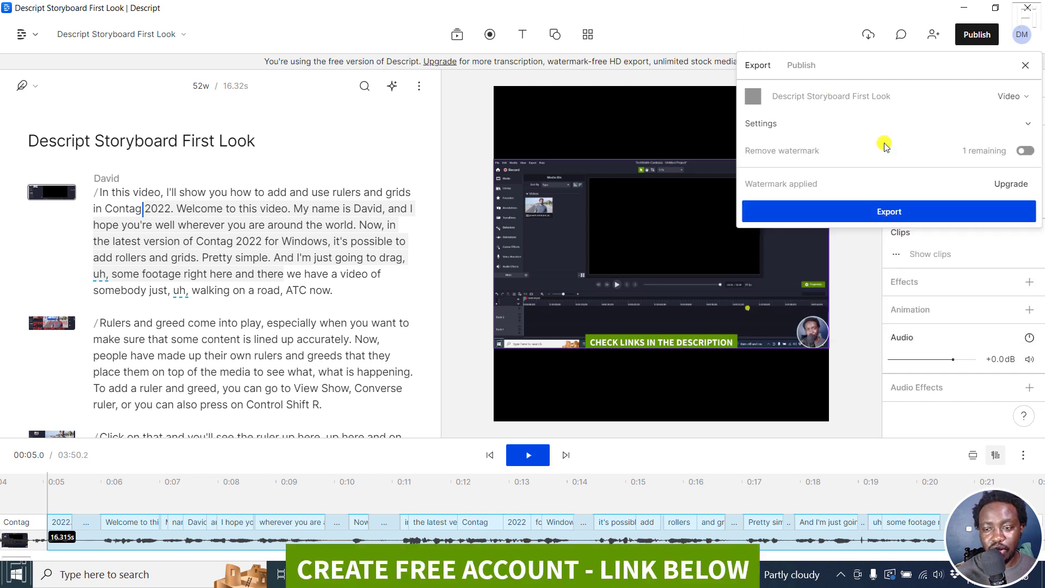
{"action": "left_click", "coordinate": [470, 128]}
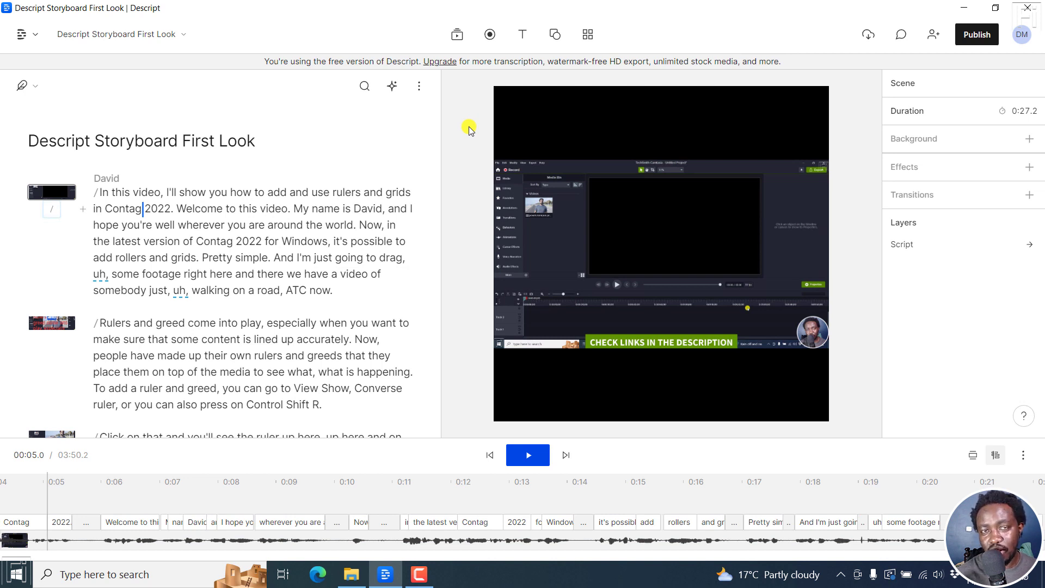
{"action": "left_click", "coordinate": [278, 195]}
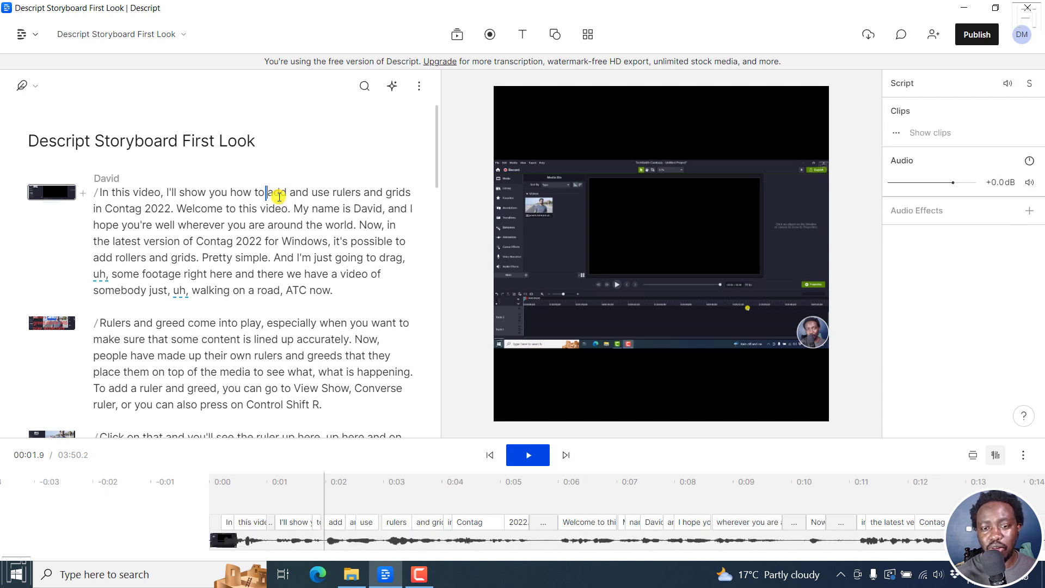
{"action": "left_click", "coordinate": [456, 36]}
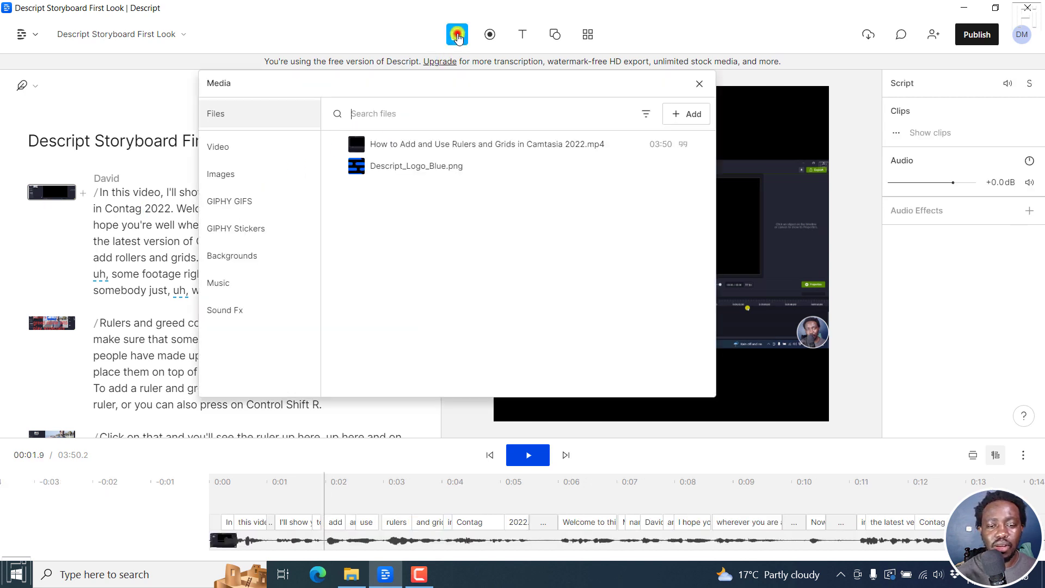
{"action": "left_click", "coordinate": [229, 148]}
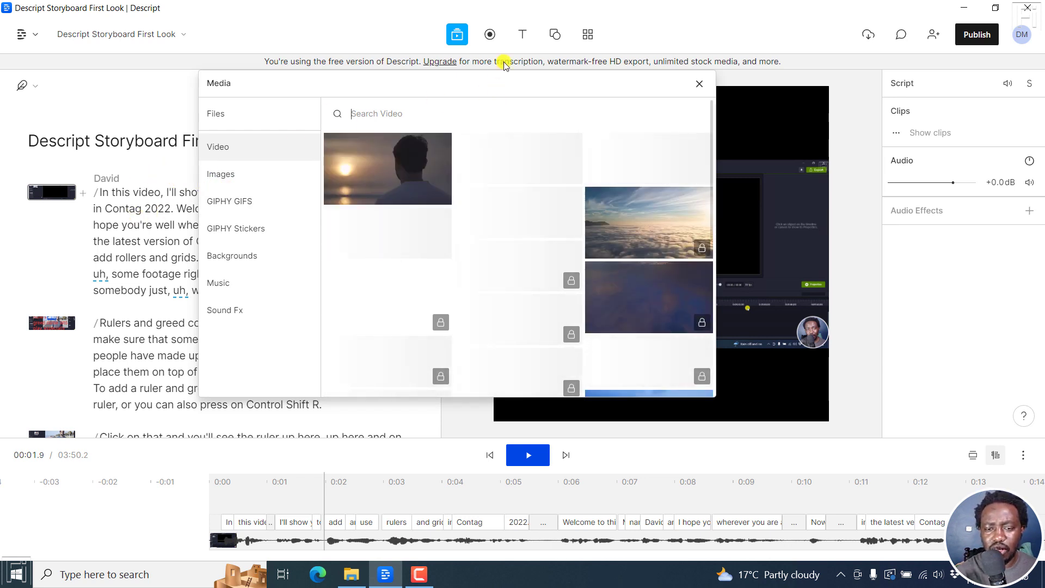
{"action": "left_click", "coordinate": [592, 34]}
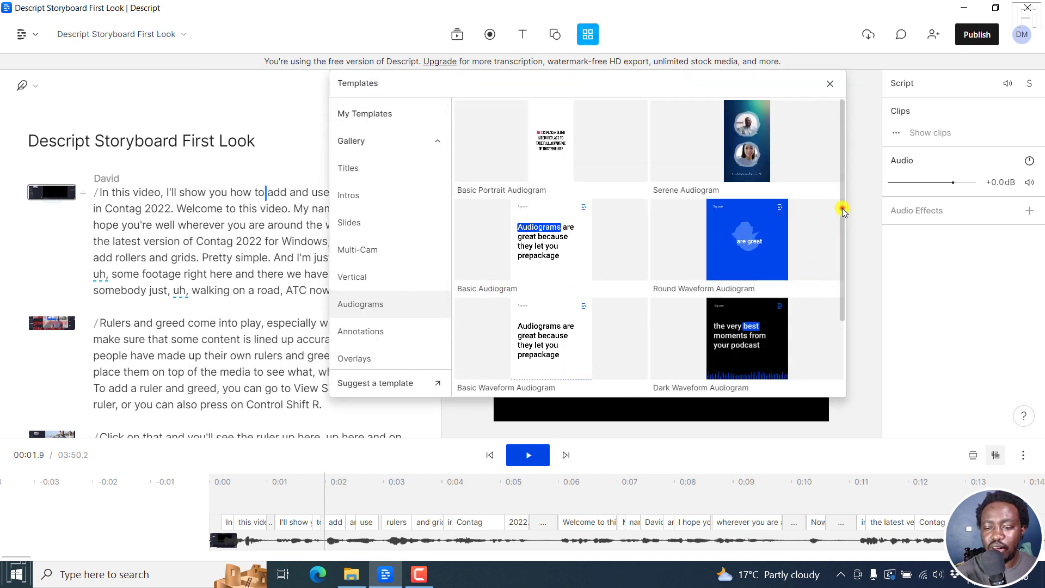
{"action": "left_click_drag", "start_coordinate": [842, 209], "coordinate": [854, 310]}
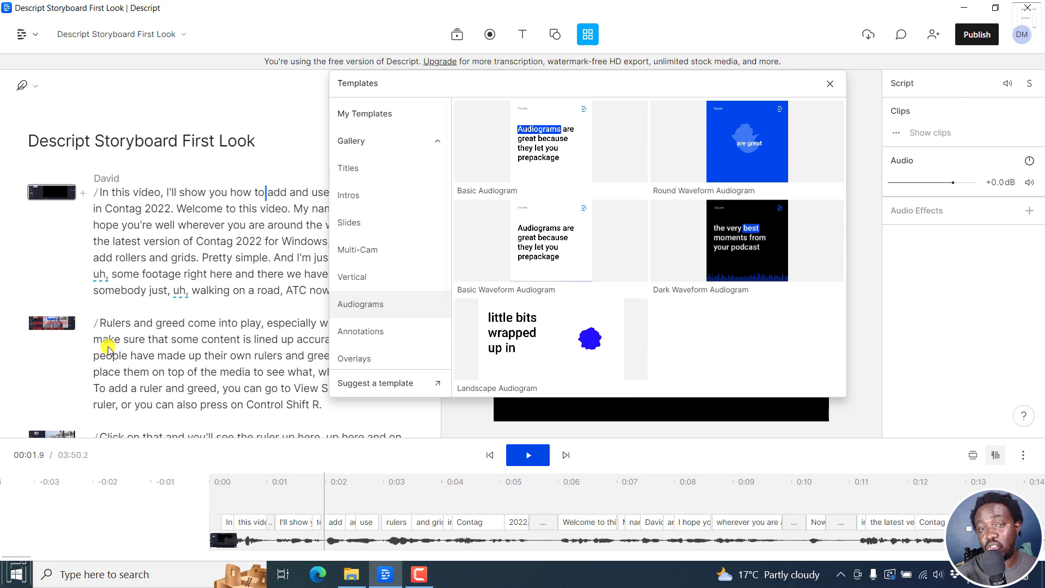
{"action": "left_click", "coordinate": [184, 194]}
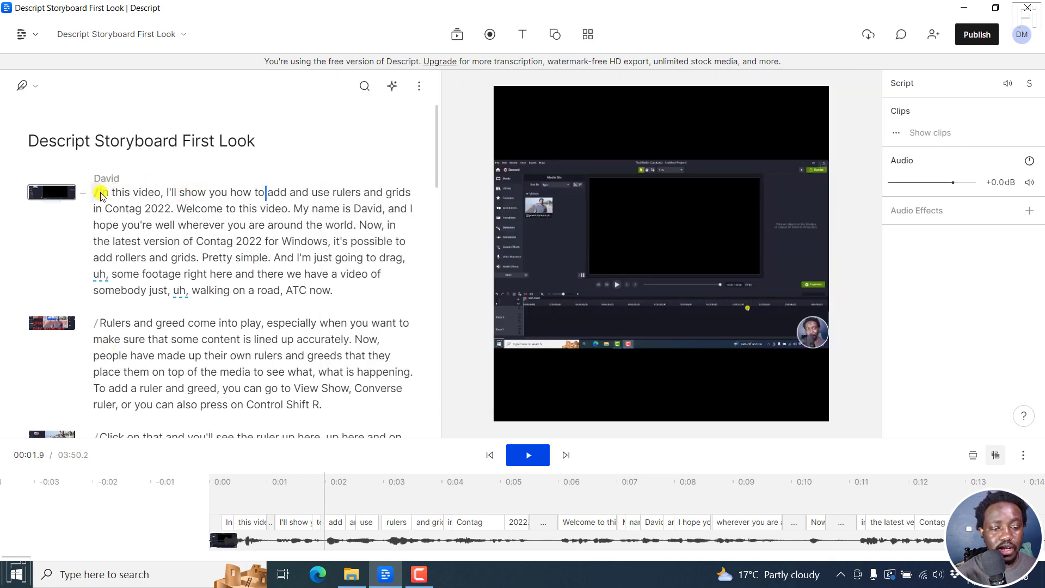
- Duplicate the 17.8-second opening passage ending 'Pretty simple.' into a new composition and open it
{"action": "left_click_drag", "start_coordinate": [101, 194], "coordinate": [272, 258]}
{"action": "right_click", "coordinate": [259, 223]}
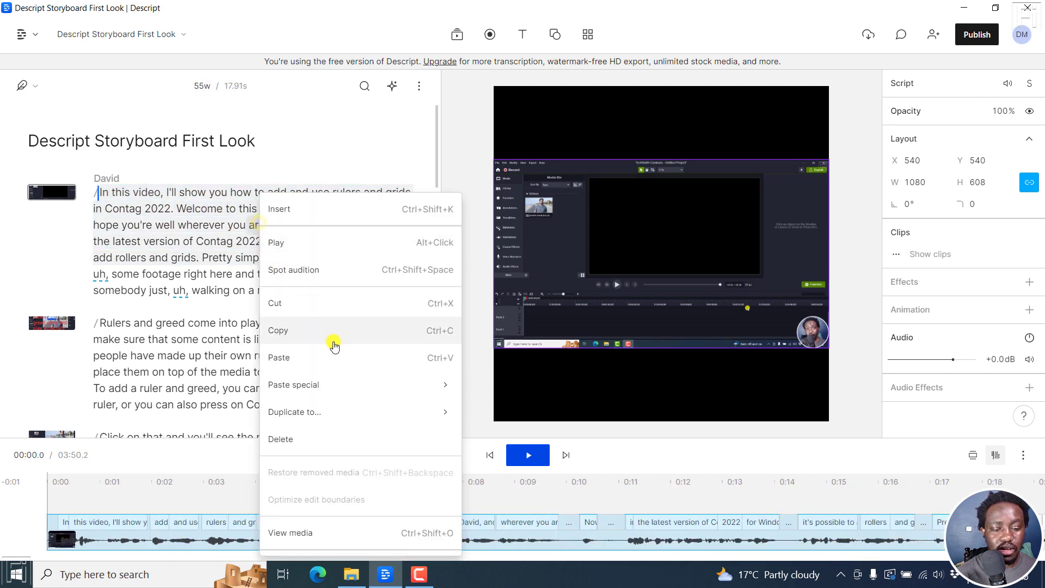
{"action": "left_click", "coordinate": [347, 413]}
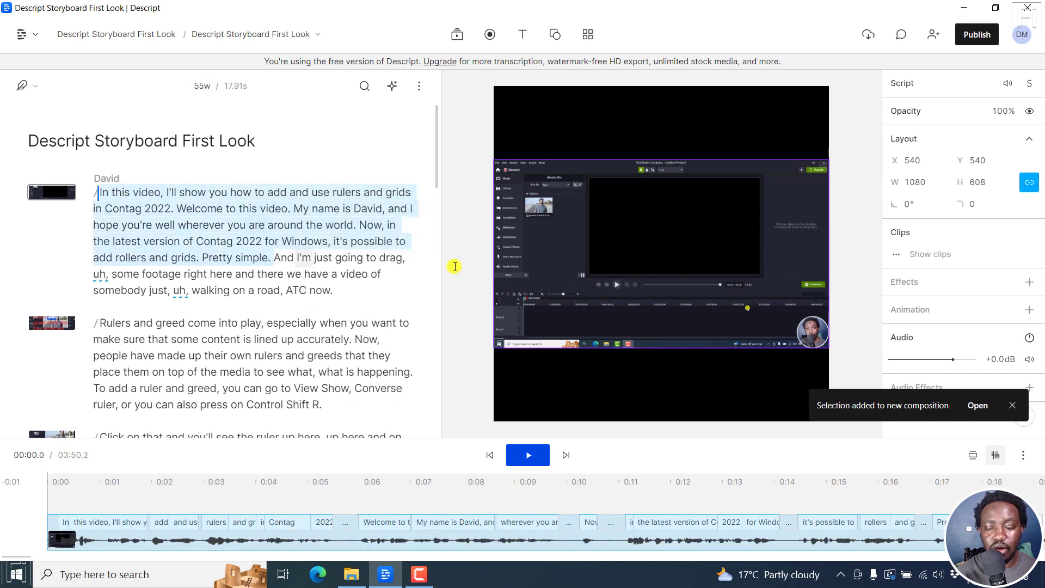
{"action": "left_click", "coordinate": [978, 407]}
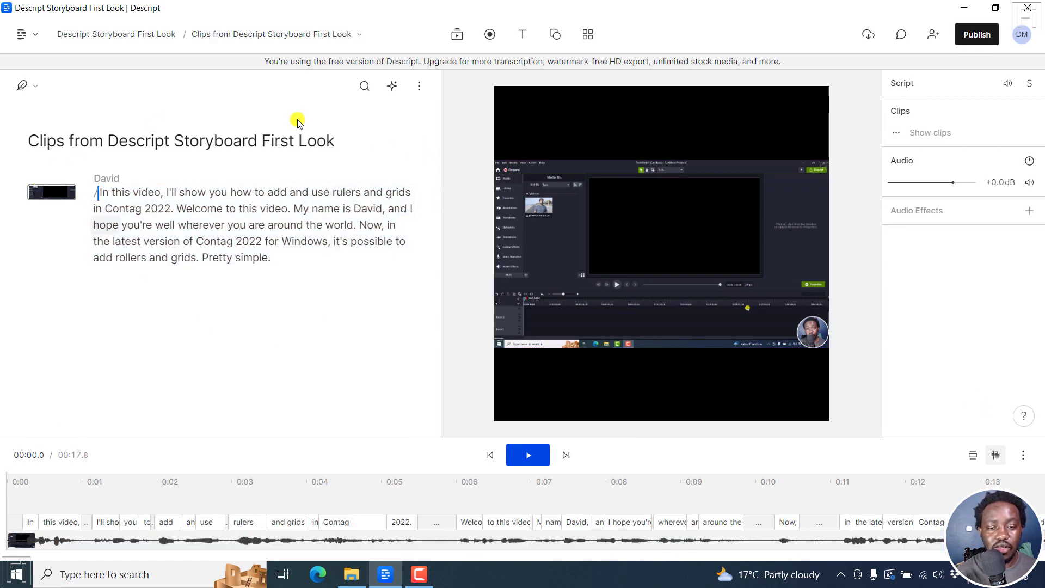
- Apply an audiogram template from the Templates gallery to the opening clip
{"action": "left_click", "coordinate": [588, 34]}
{"action": "left_click", "coordinate": [147, 215]}
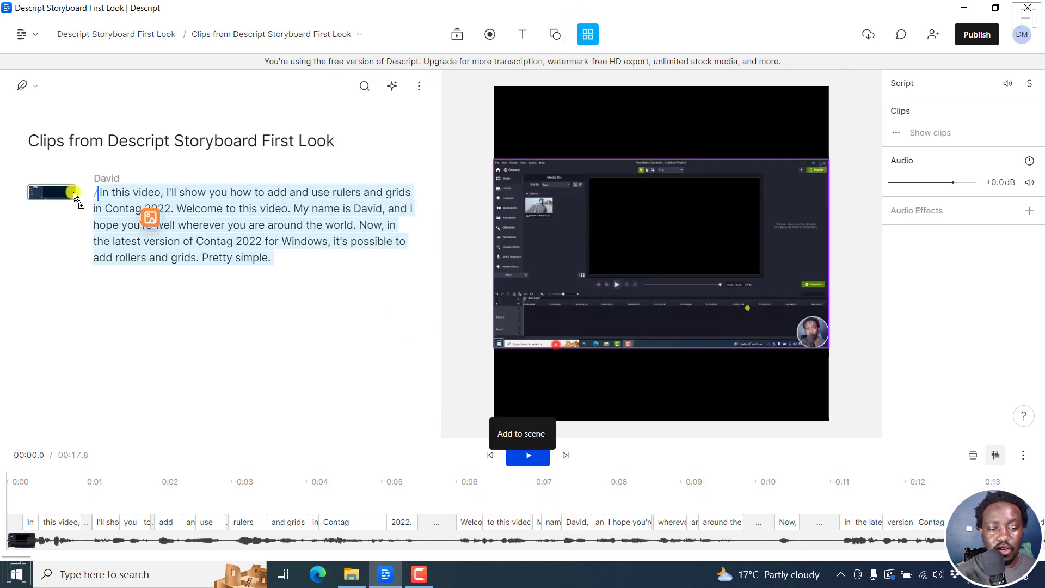
{"action": "left_click_drag", "start_coordinate": [50, 193], "coordinate": [57, 197]}
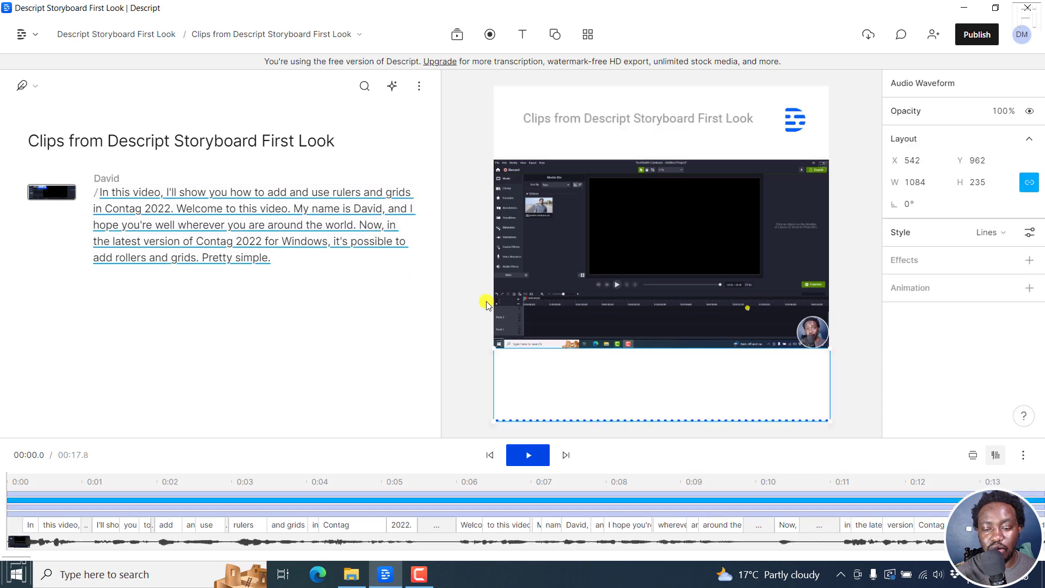
- Select the audiogram scene and briefly preview its title, logo, waveform and captions
{"action": "left_click", "coordinate": [95, 193]}
{"action": "left_click", "coordinate": [526, 457]}
{"action": "left_click", "coordinate": [526, 459]}
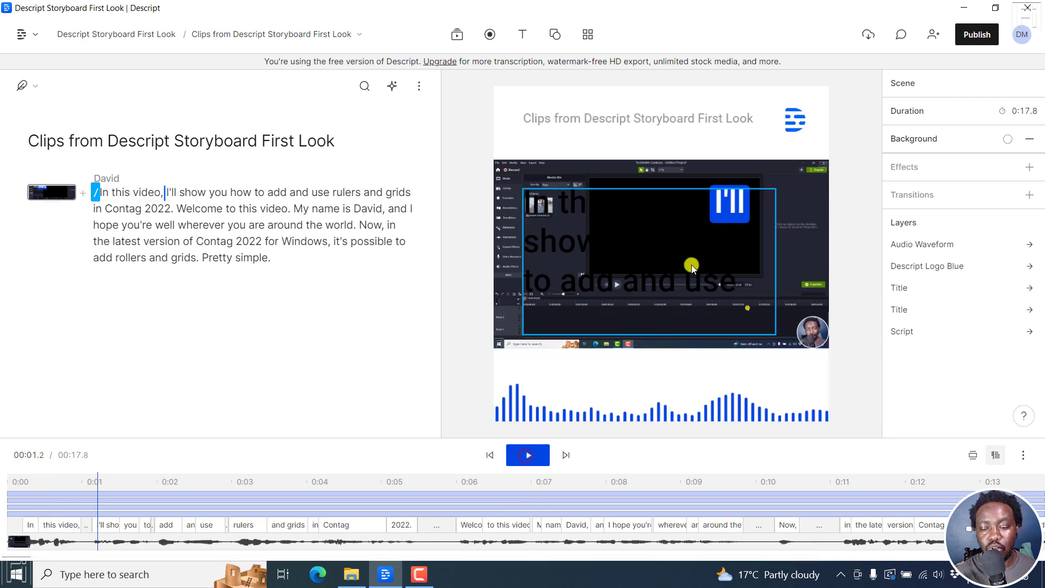